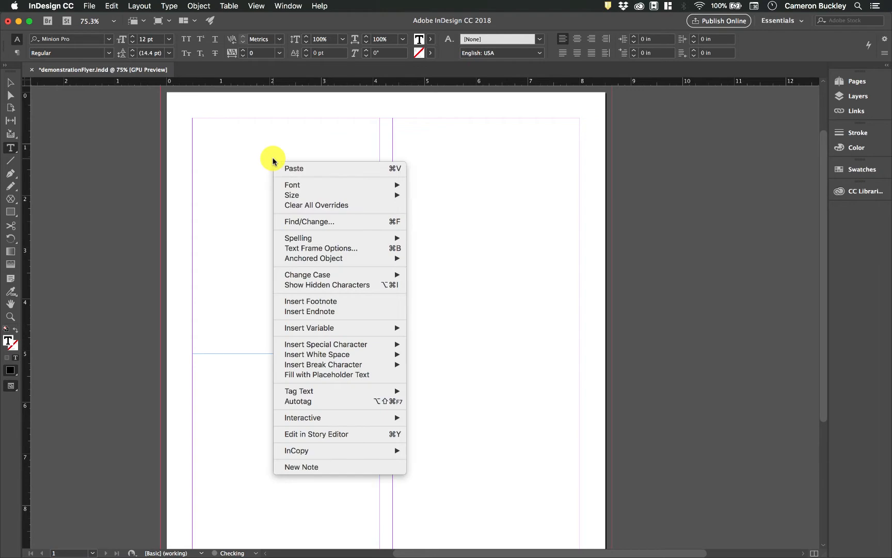
Fill the empty text frame in the page's left column with placeholder text.
mouse_move(373, 342)
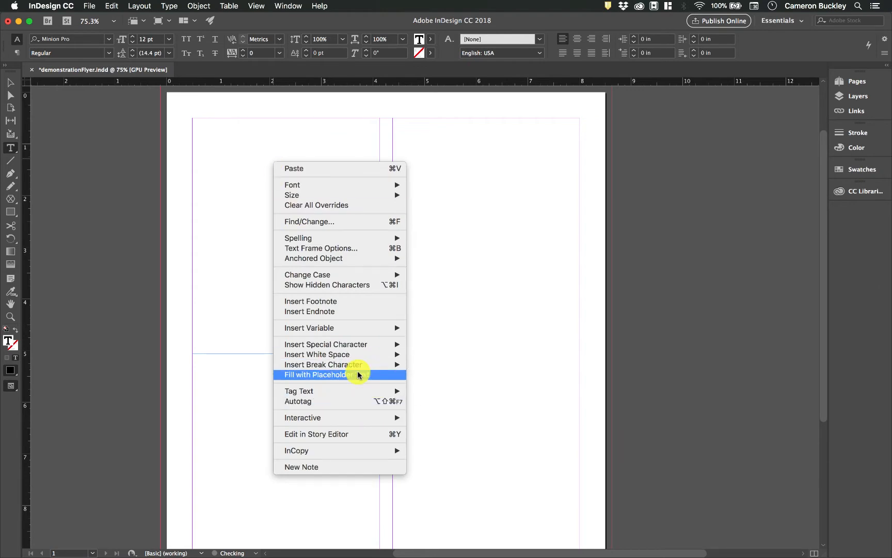
left_click(358, 374)
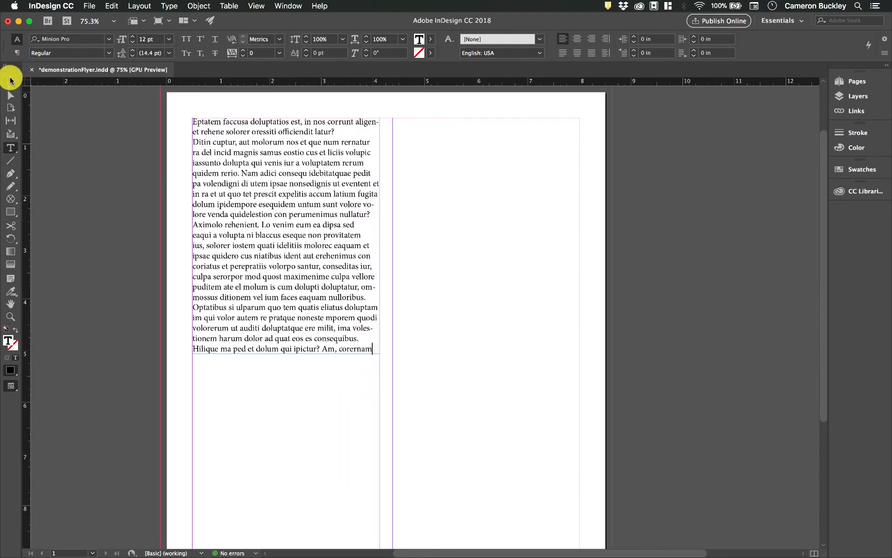
left_click(11, 83)
scroll(255, 269, "down", 5)
scroll(268, 219, "up", 8)
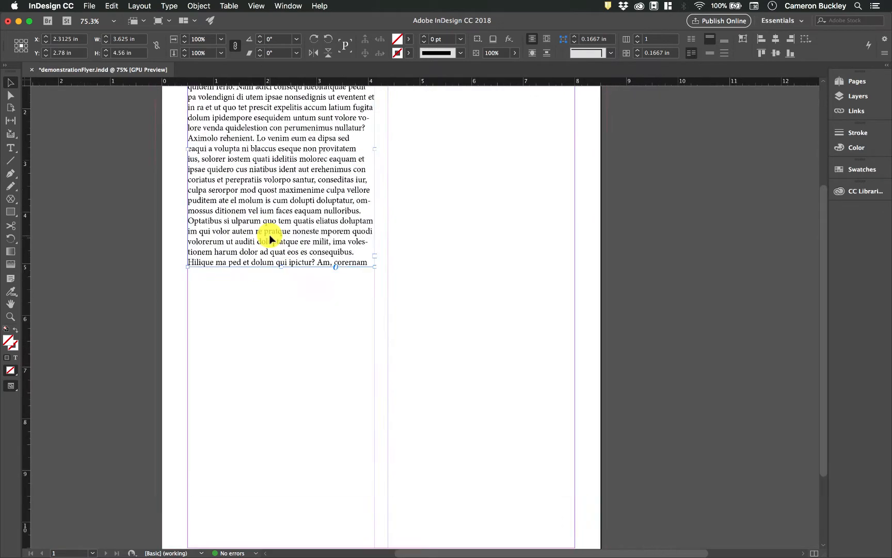
scroll(267, 223, "up", 3)
Try other font sizes on the word "solorer" in the second line and set it back to 12 pt.
double_click(218, 162)
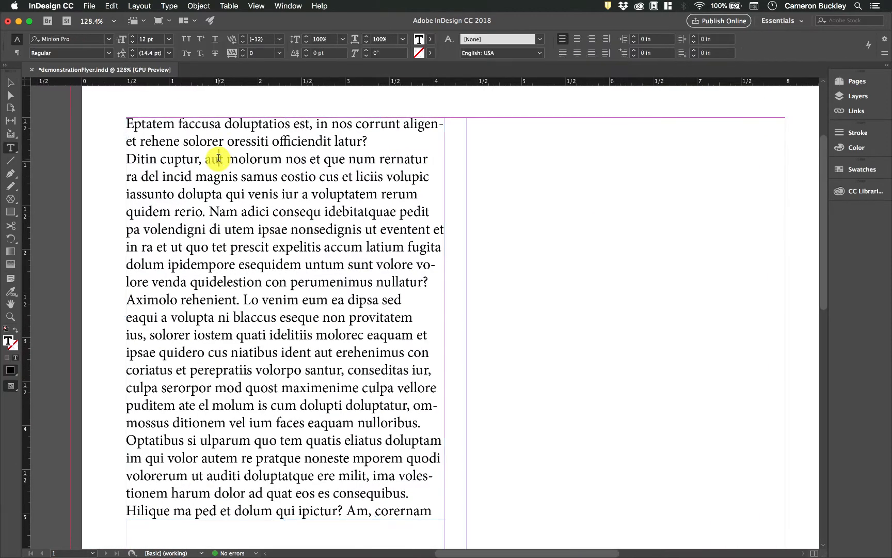
left_click(10, 81)
left_click(11, 147)
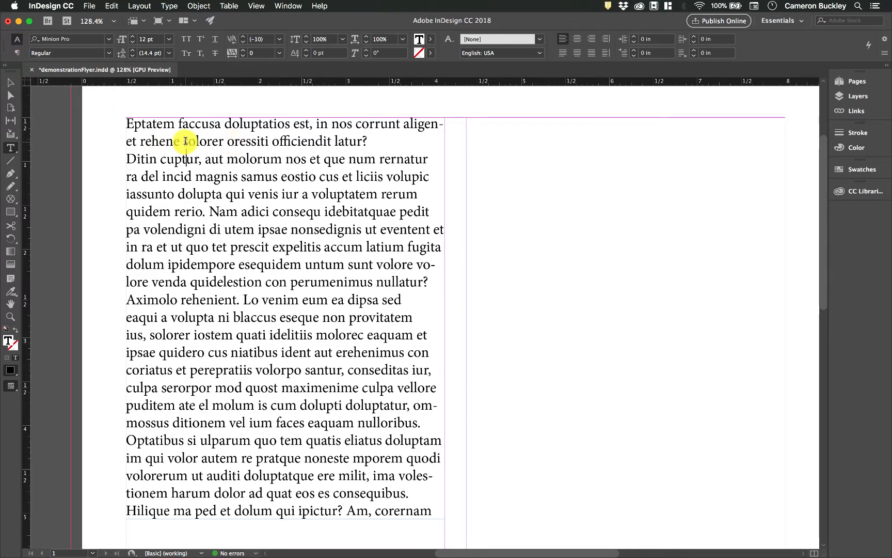
left_click_drag(189, 141, 223, 140)
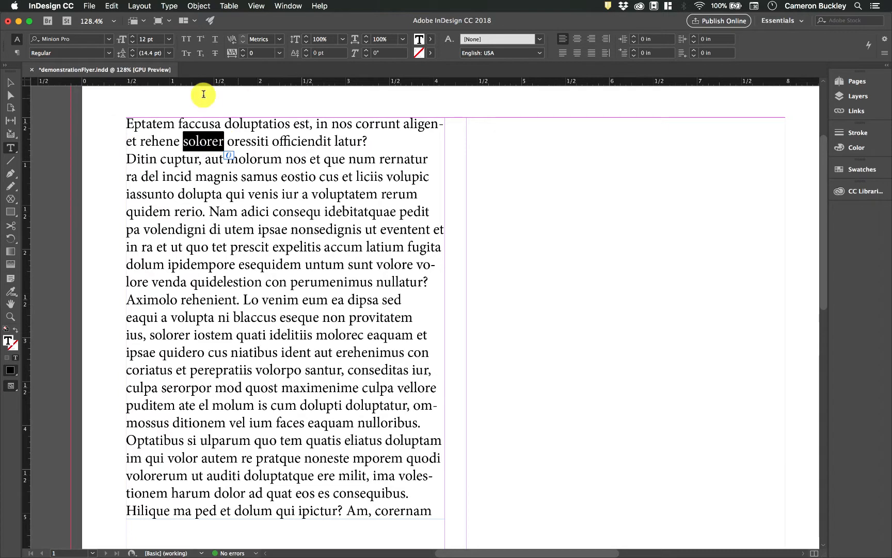
left_click(131, 37)
left_click(131, 38)
left_click(132, 38)
left_click(131, 43)
left_click(131, 43)
left_click(131, 43)
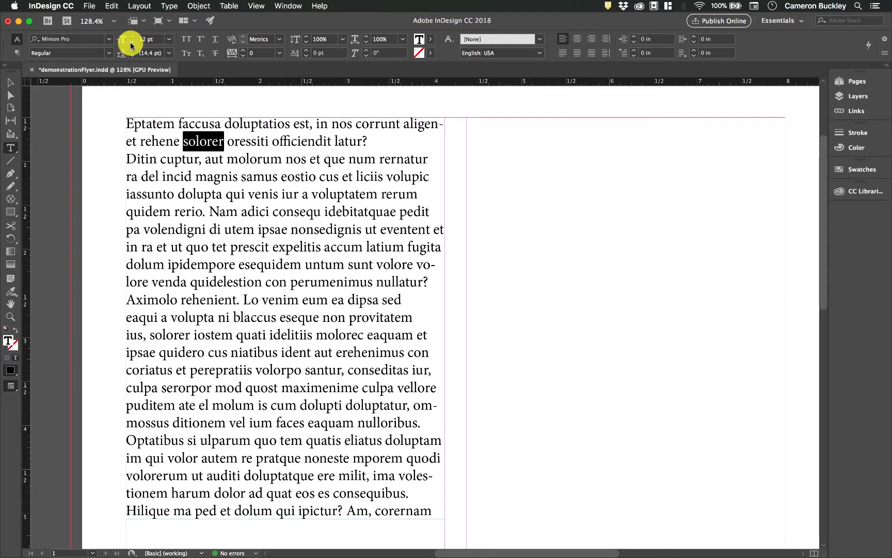
Turn off hyphenation for the second paragraph, beginning "Ditin cuptur".
left_click(228, 150)
left_click(17, 52)
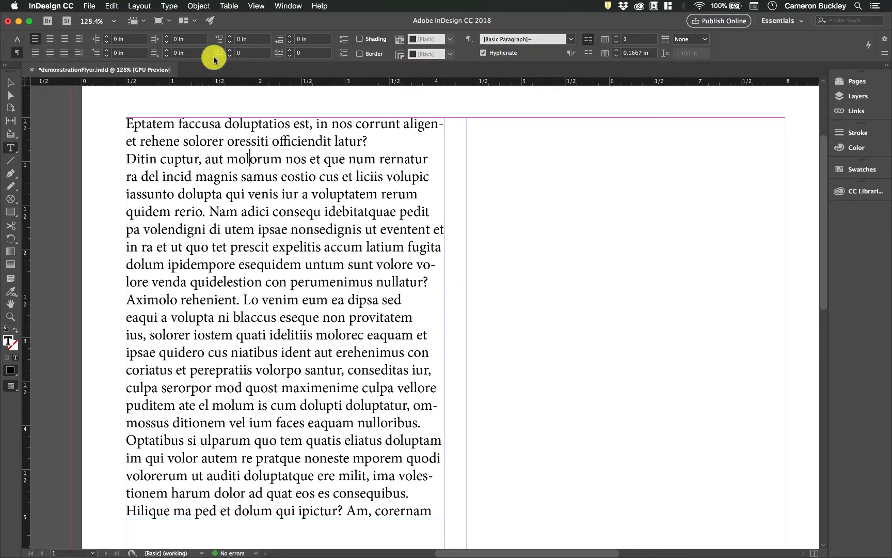
left_click(484, 53)
left_click(483, 54)
left_click(483, 53)
left_click(483, 53)
left_click(483, 53)
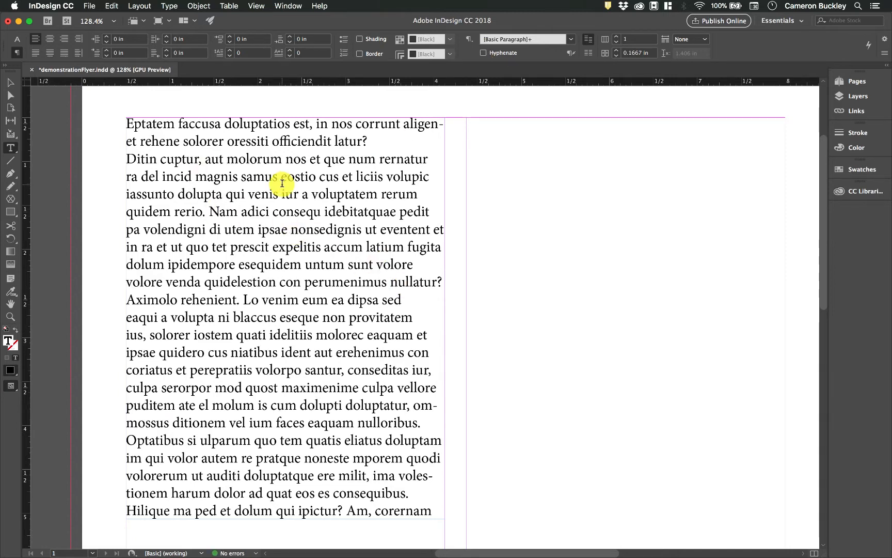
Turn hyphenation off and back on for the first paragraph, beginning "Eptatem faccusa".
left_click(359, 133)
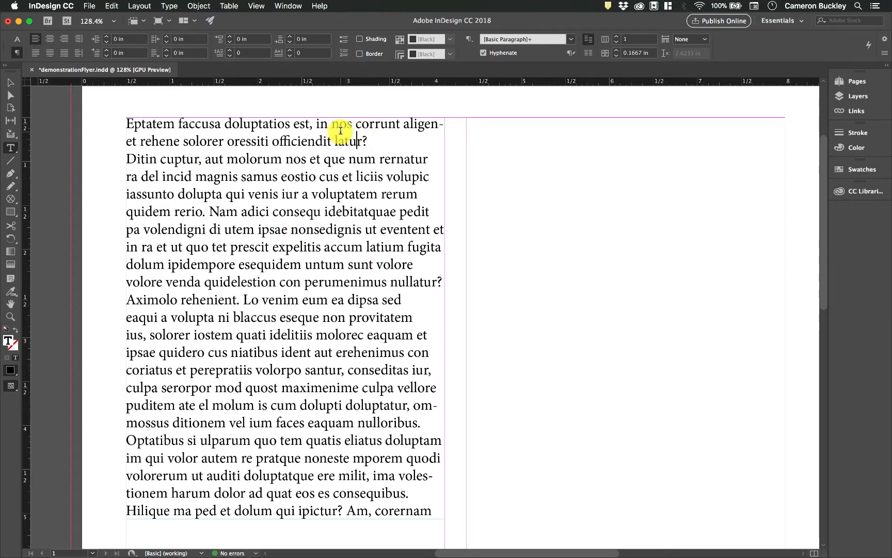
left_click(342, 175)
left_click(347, 129)
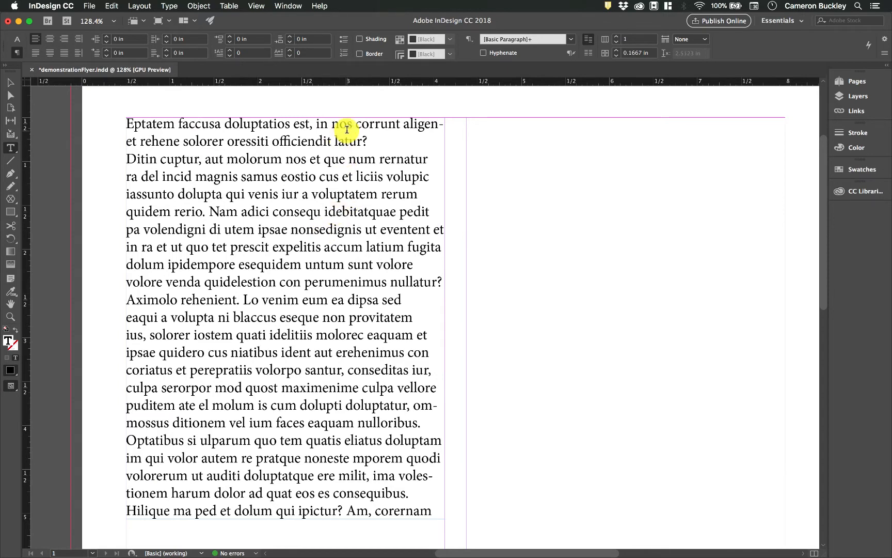
left_click(483, 52)
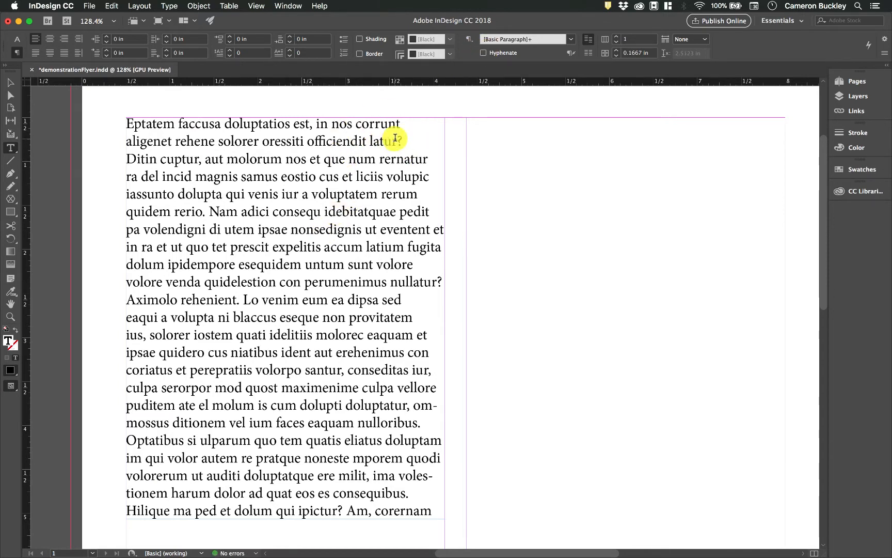
left_click(483, 53)
Turn hyphenation back on for the second paragraph.
left_click(369, 207)
left_click(482, 53)
left_click(483, 53)
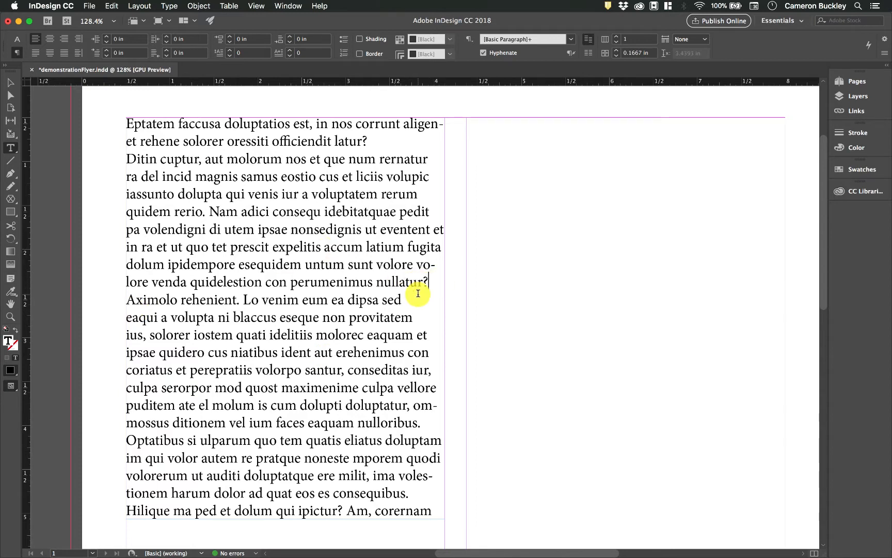
Add a paragraph reading "HArd return" after the line ending "nullatur?", followed by an empty paragraph.
key("Return")
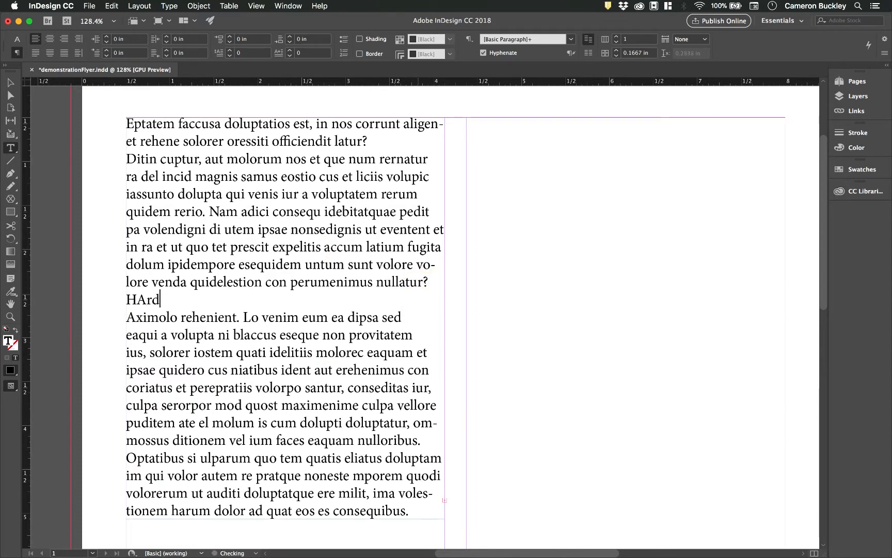
type("HArd return")
key("Return")
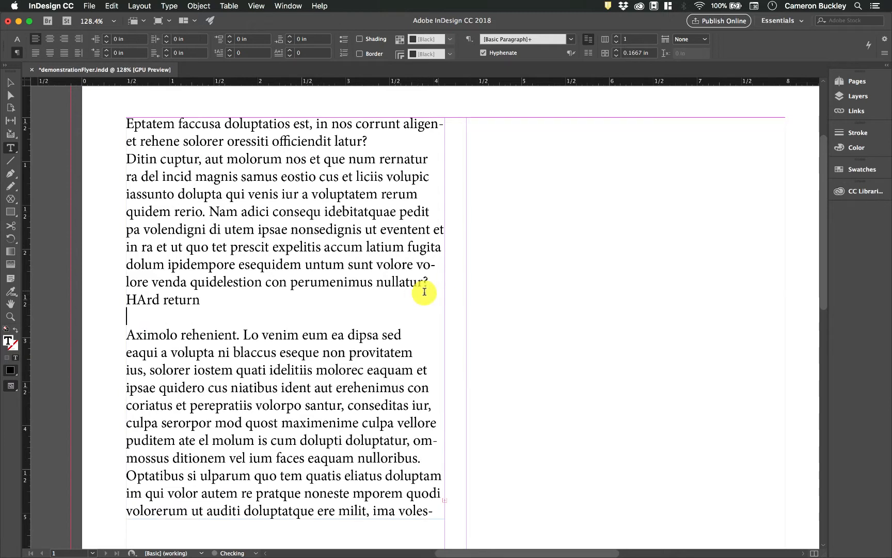
left_click(362, 352)
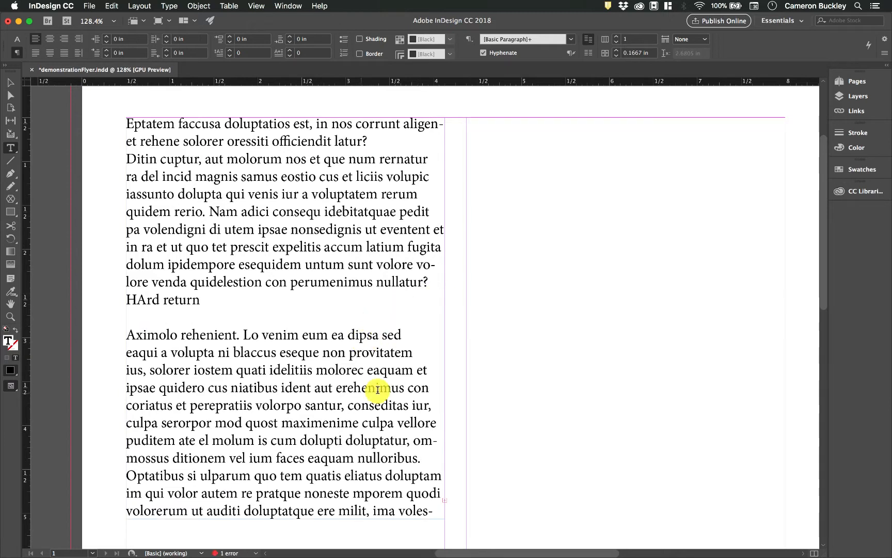
left_click(483, 54)
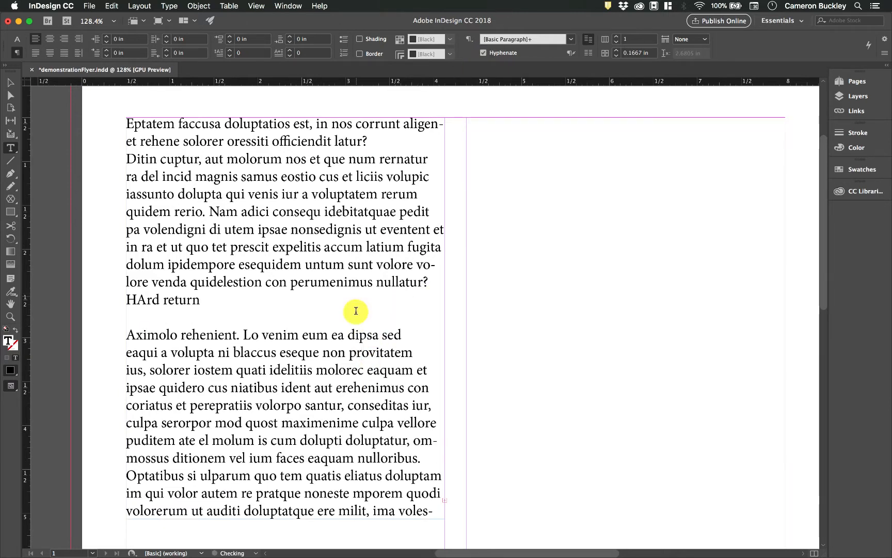
Try other font sizes on the opening word "Eptatem", leaving it at 12 pt Regular.
left_click(16, 40)
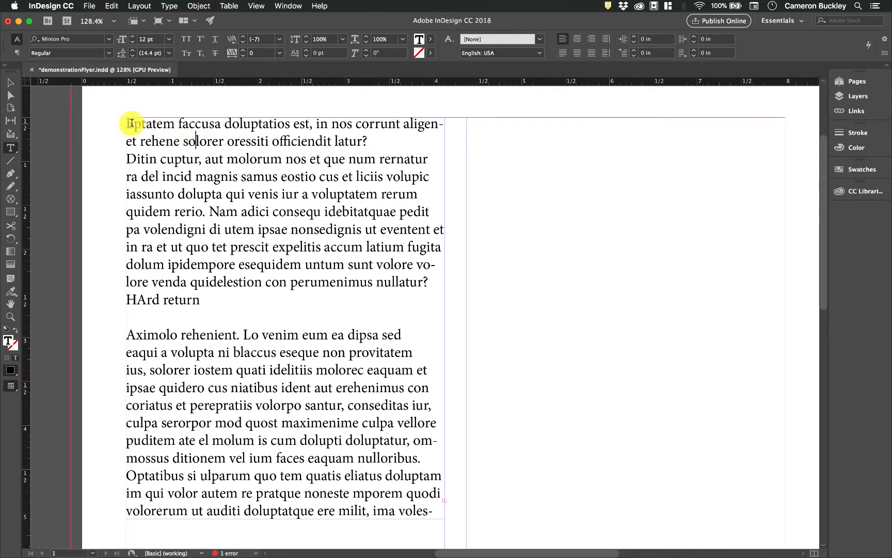
left_click_drag(127, 123, 170, 123)
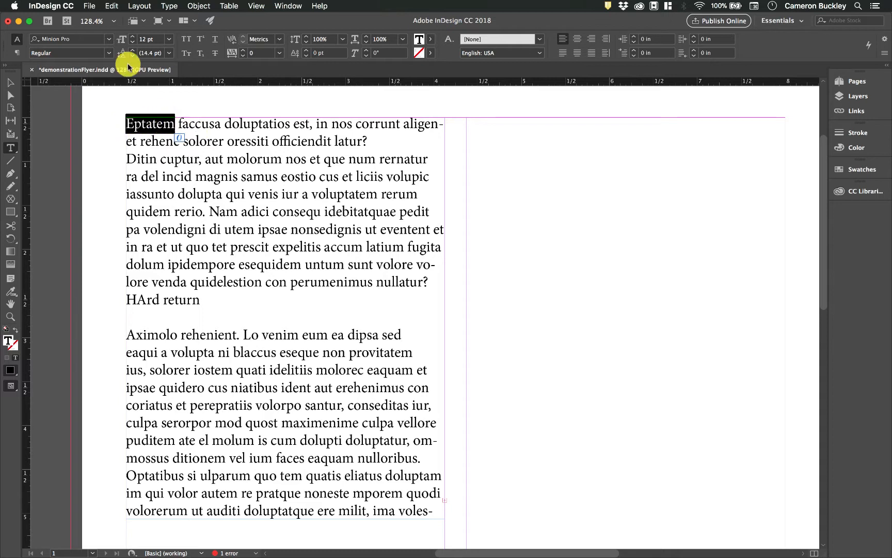
left_click(165, 140)
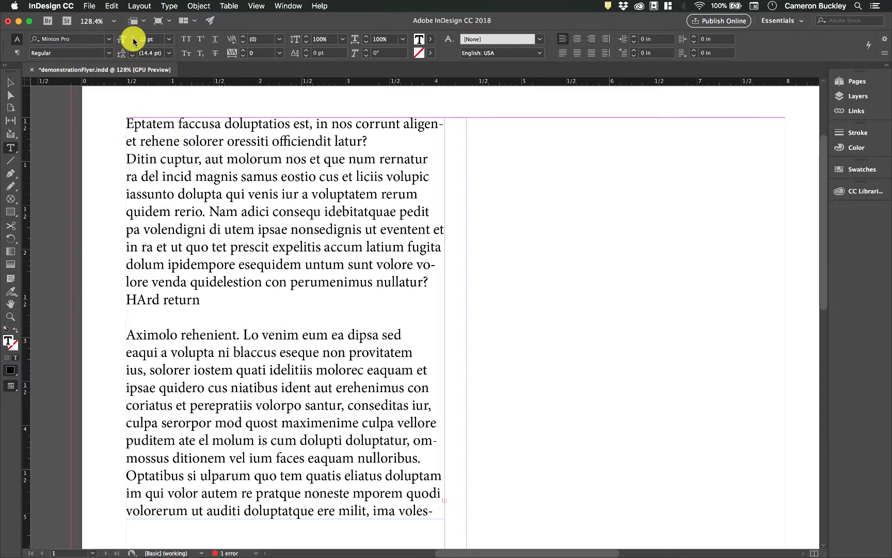
double_click(145, 124)
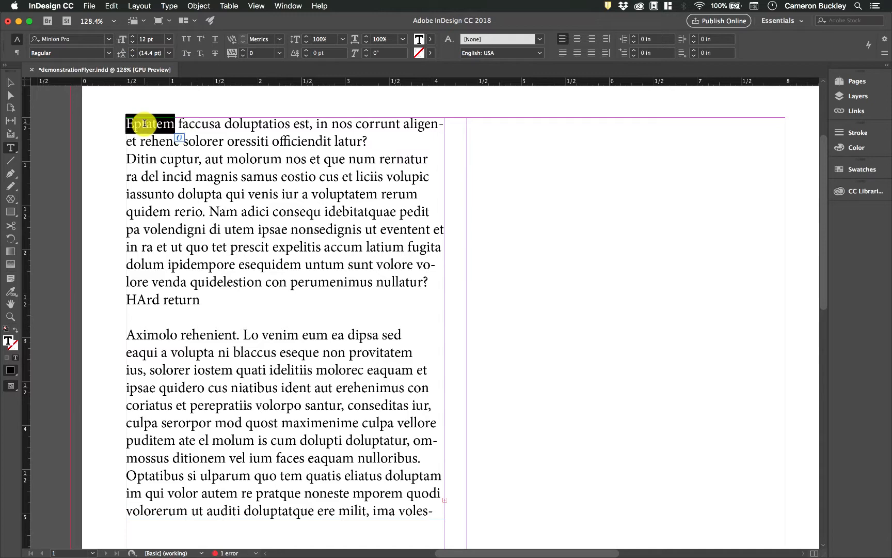
left_click(132, 37)
left_click(132, 37)
left_click(132, 42)
left_click(132, 41)
left_click(112, 52)
left_click(80, 63)
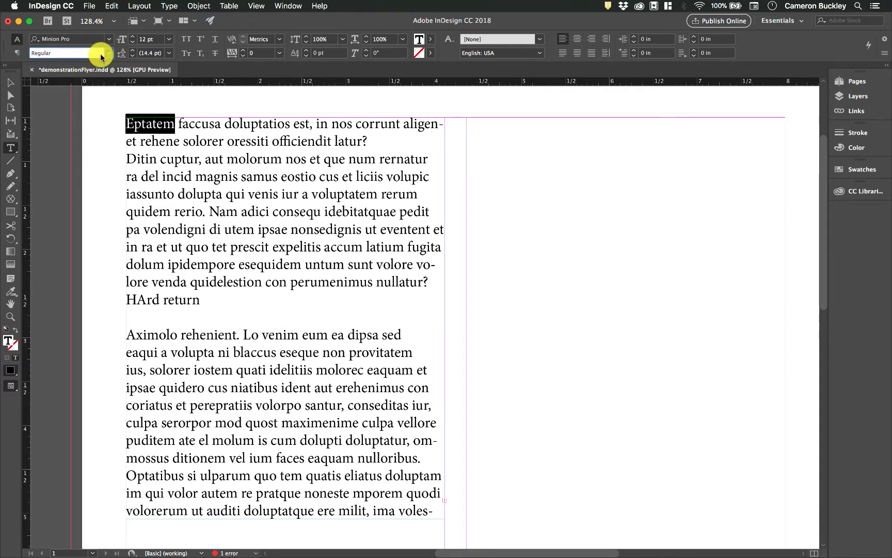
Filter the fonts to the Decorative class and apply Wicked Mouse to the opening word "Eptatem".
left_click(109, 39)
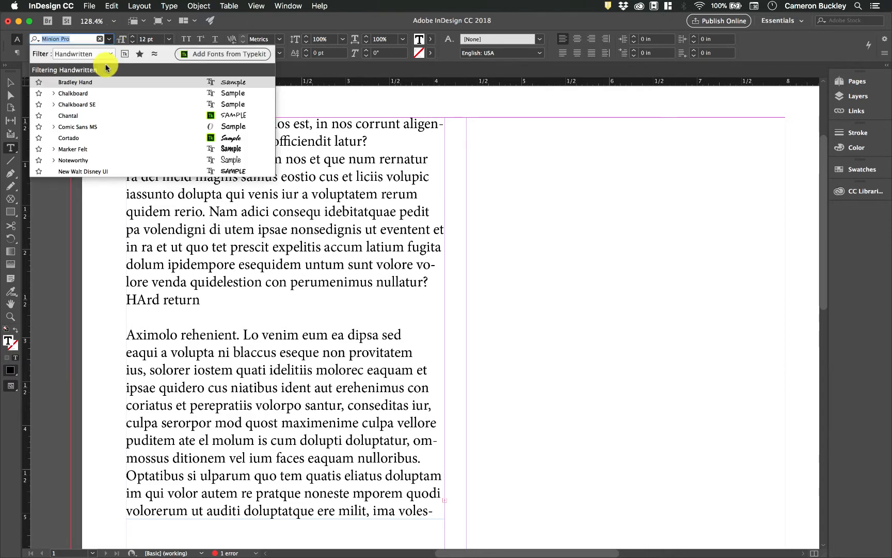
left_click(110, 54)
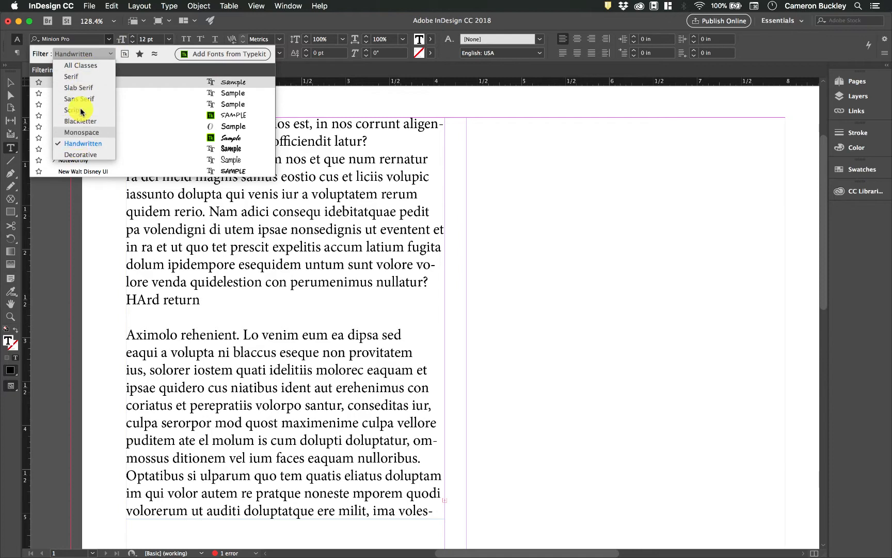
left_click(88, 80)
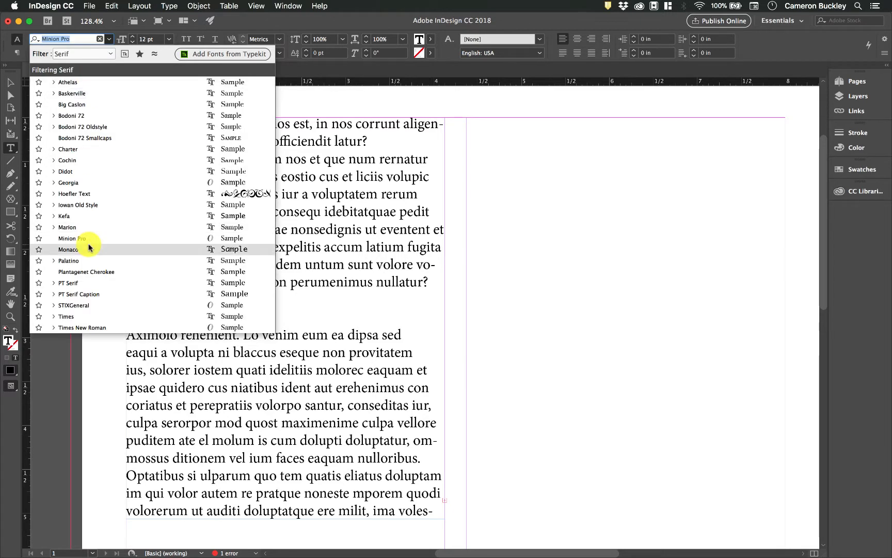
left_click(111, 52)
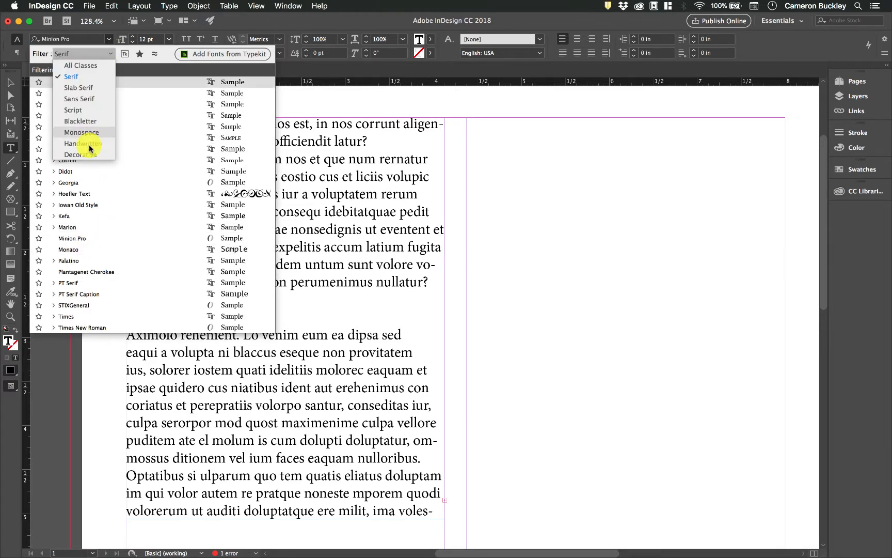
left_click(90, 155)
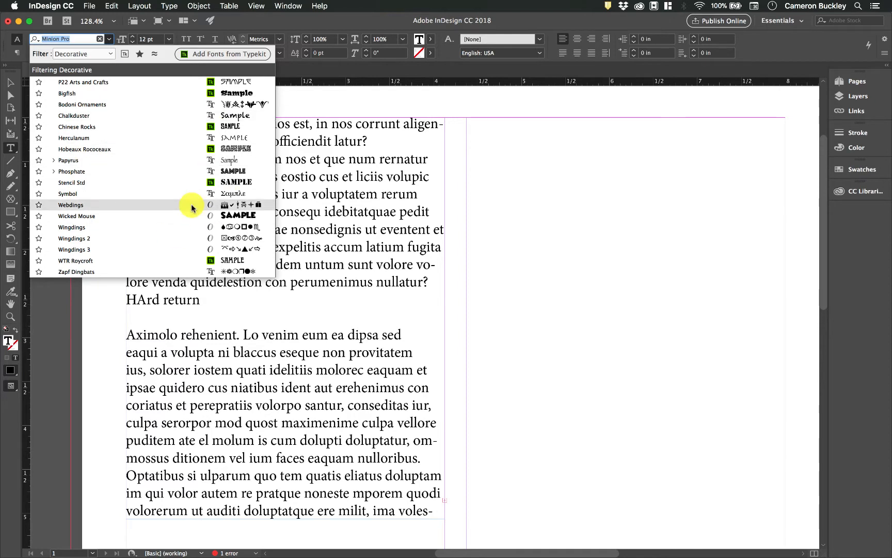
left_click(171, 216)
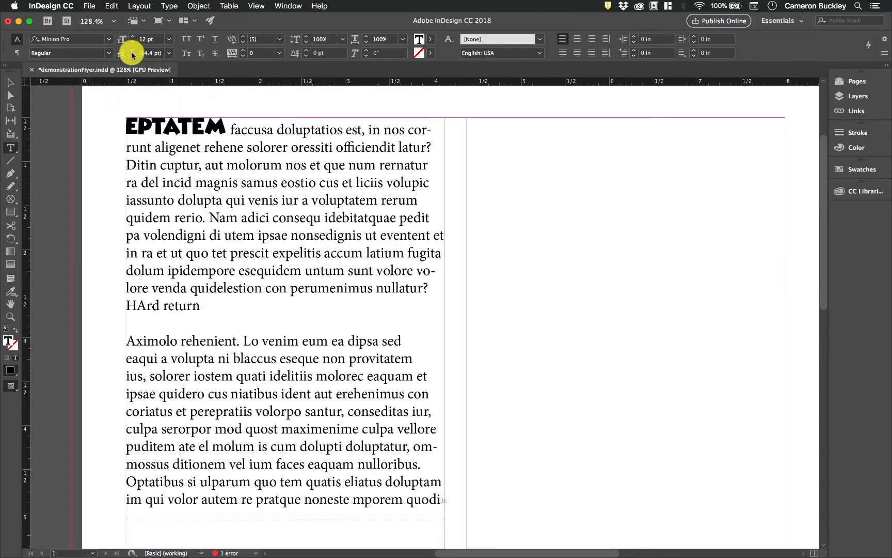
Increase the leading of the line beginning "Ditin cuptur" to 25 pt.
triple_click(220, 164)
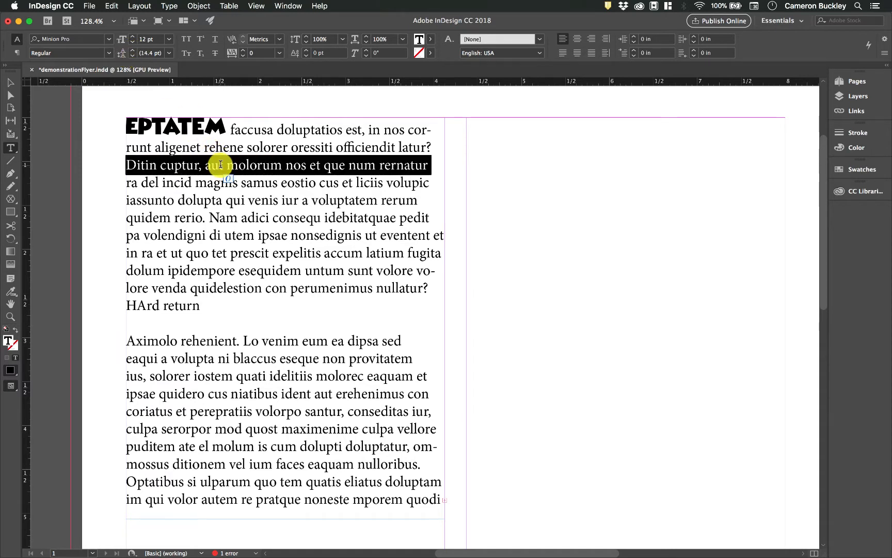
left_click(132, 50)
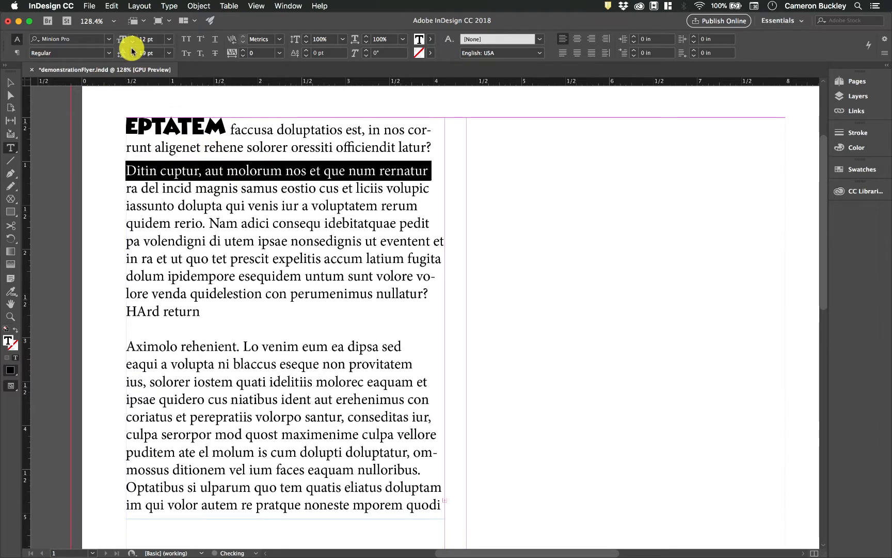
left_click(132, 50)
left_click(132, 50)
left_click(132, 50)
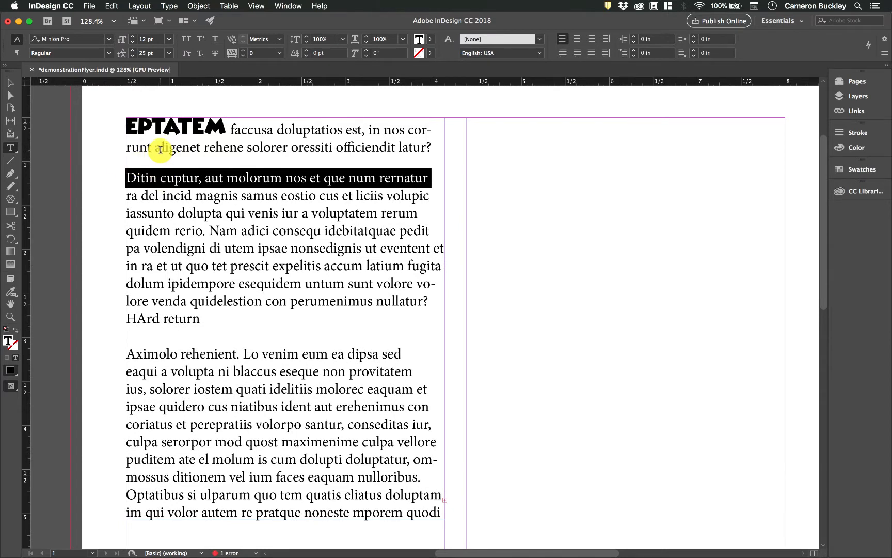
Tighten the leading of the selected "Ditin cuptur" line, returning it to the automatic 14.4 pt.
key("alt+Up")
key("alt+Up")
key("alt+Up")
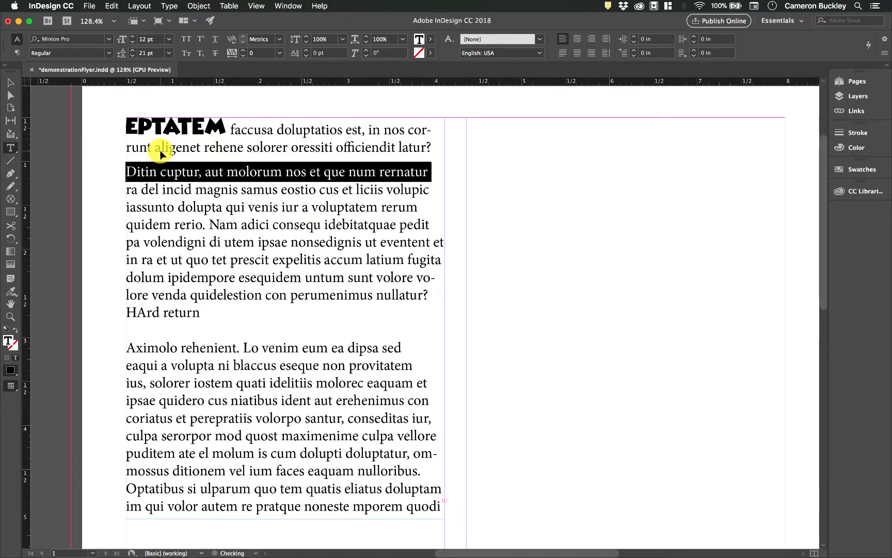
key("alt+Up")
key("alt+Up")
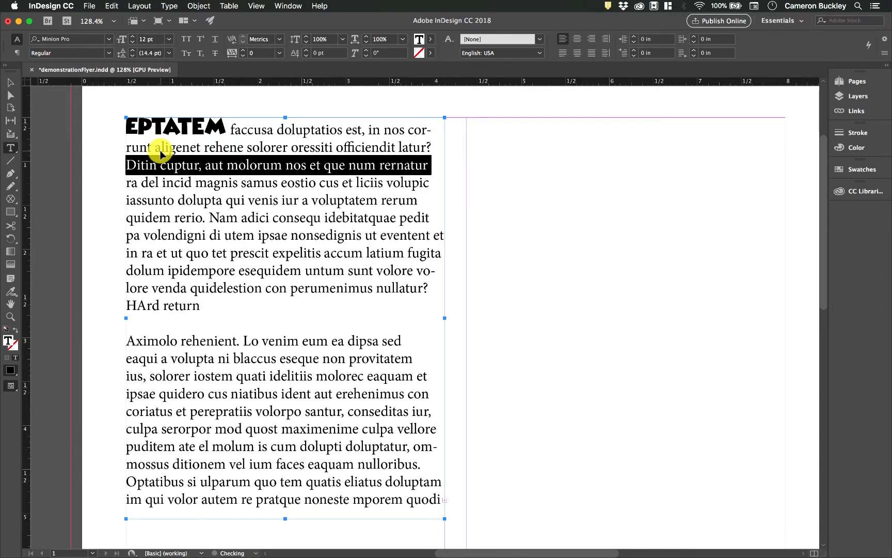
key("super+z")
Turn on Apply Leading to Entire Paragraphs in the Type preferences, keeping the "Ditin cuptur" line selected.
left_click(220, 169)
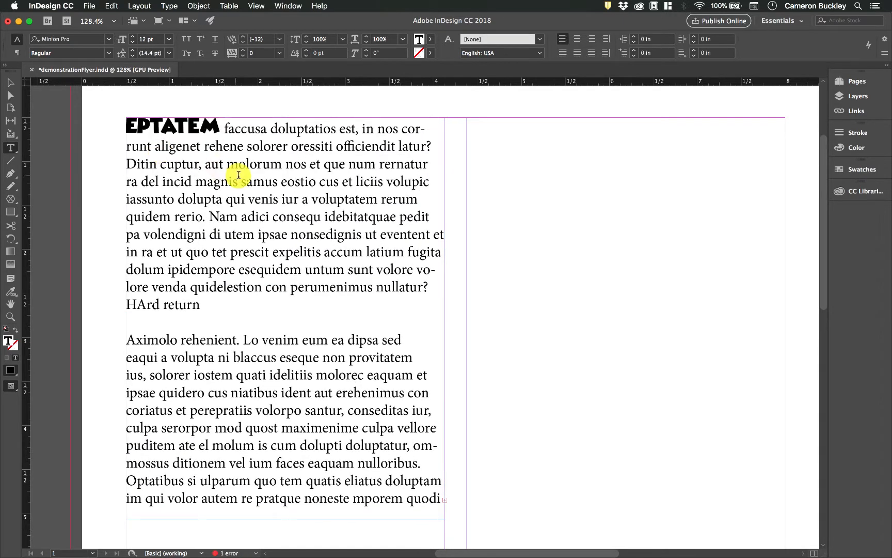
triple_click(227, 168)
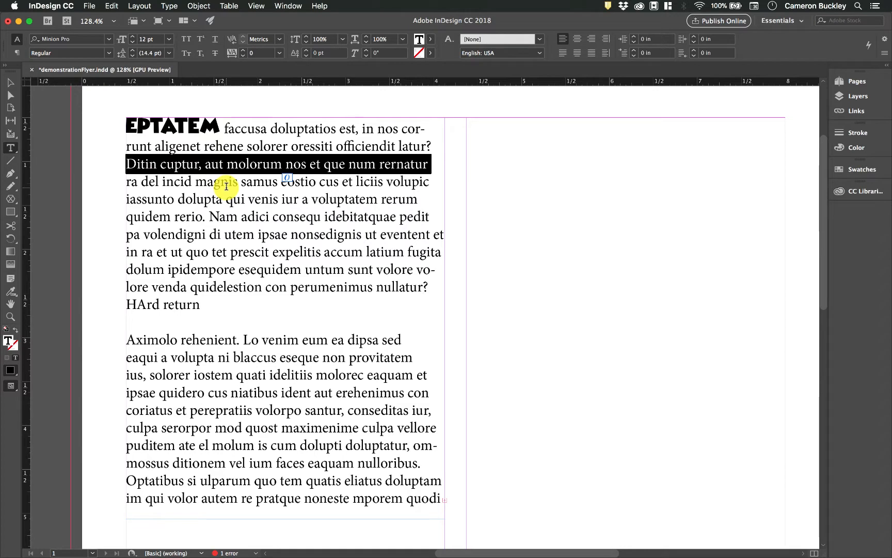
left_click(52, 8)
mouse_move(59, 29)
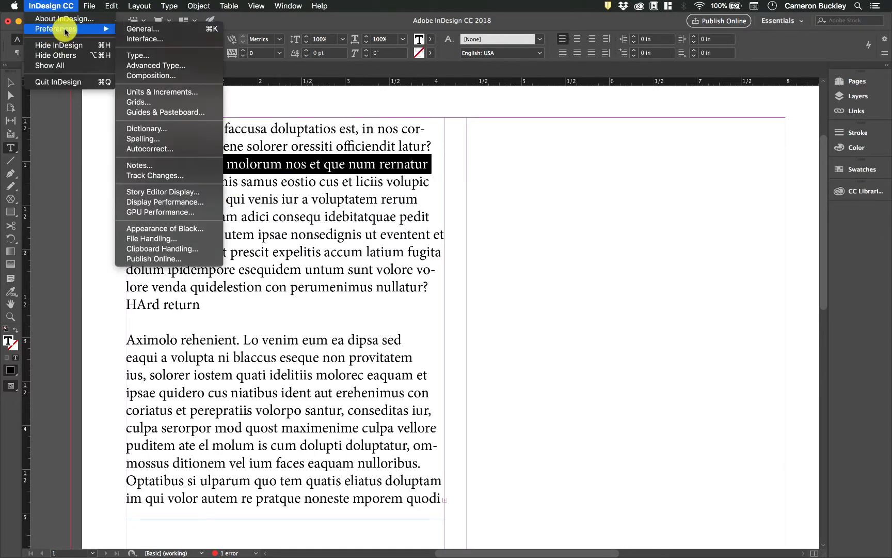
left_click(156, 57)
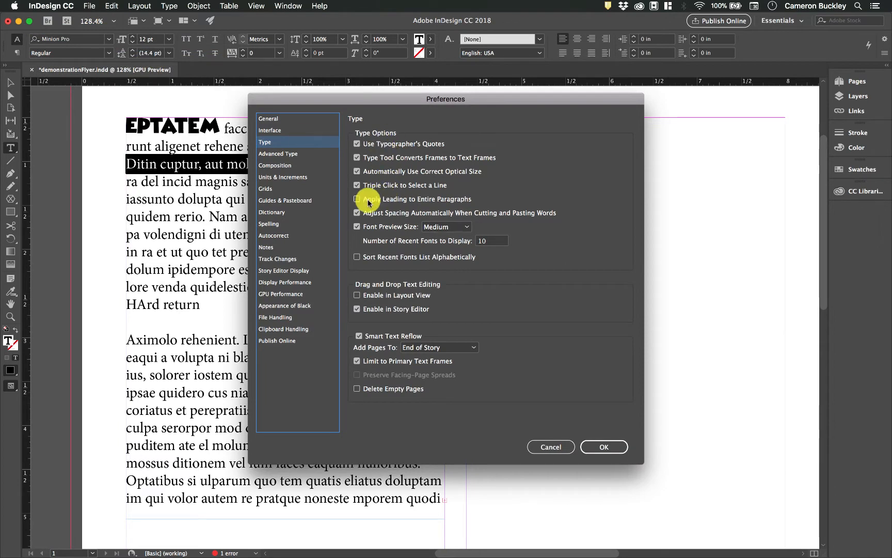
left_click(381, 201)
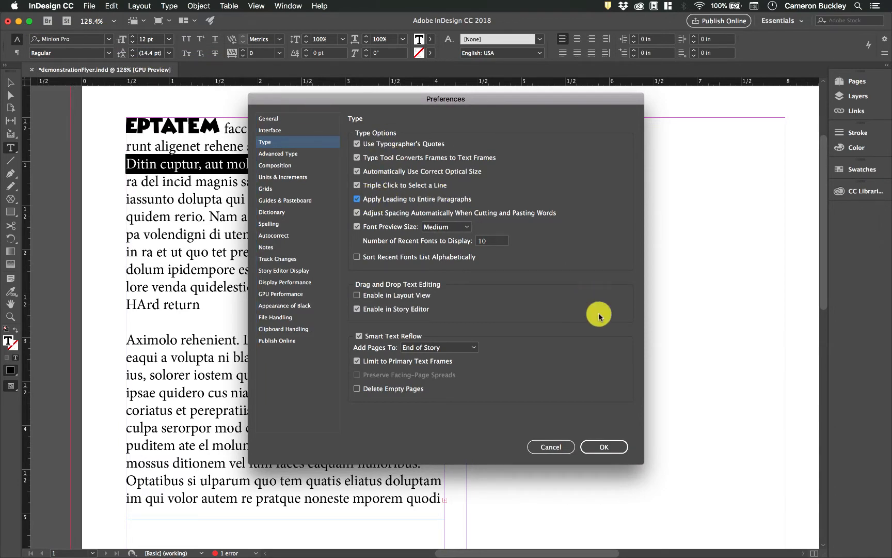
left_click(612, 445)
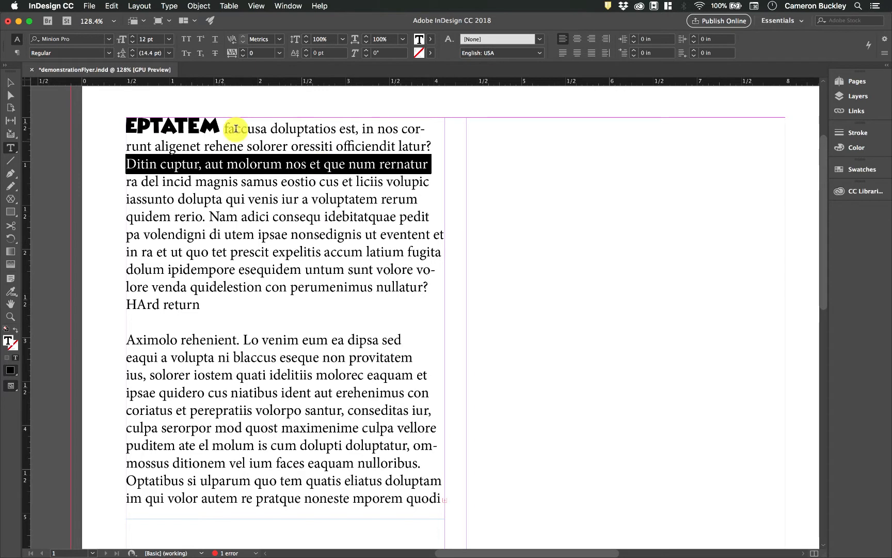
Increase the leading of the paragraph containing the selected "Ditin cuptur" line to 19 pt.
left_click(132, 51)
left_click(132, 51)
left_click(132, 50)
left_click(132, 50)
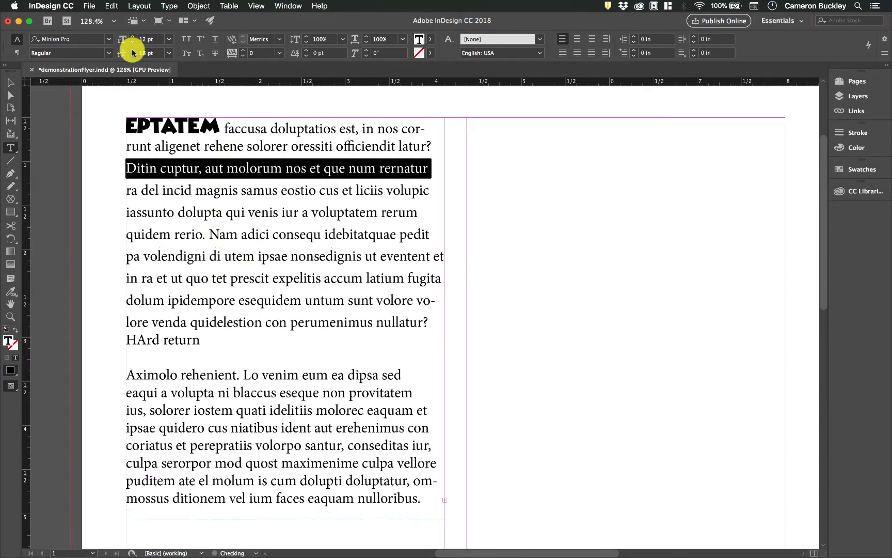
left_click(132, 50)
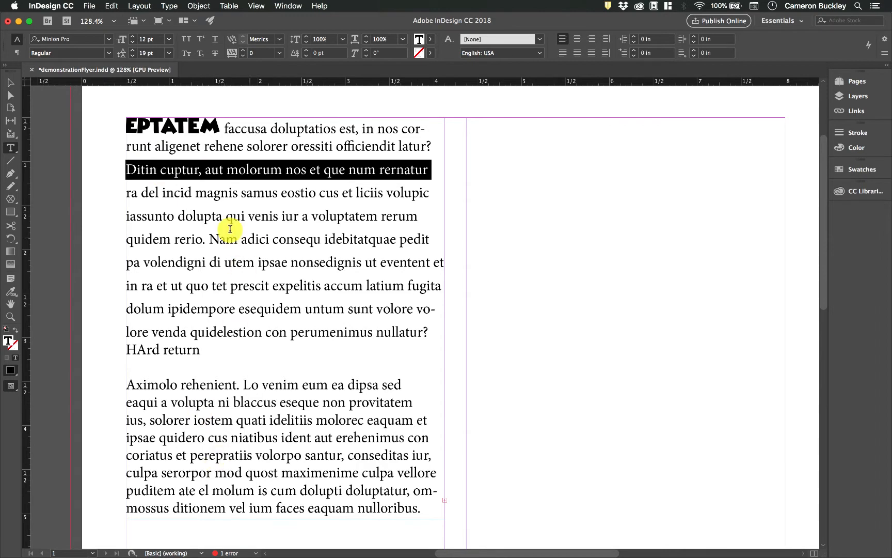
Tighten the leading of the "Ditin cuptur" paragraph to 13 pt and deselect the line.
left_click(132, 56)
left_click(133, 56)
left_click(133, 56)
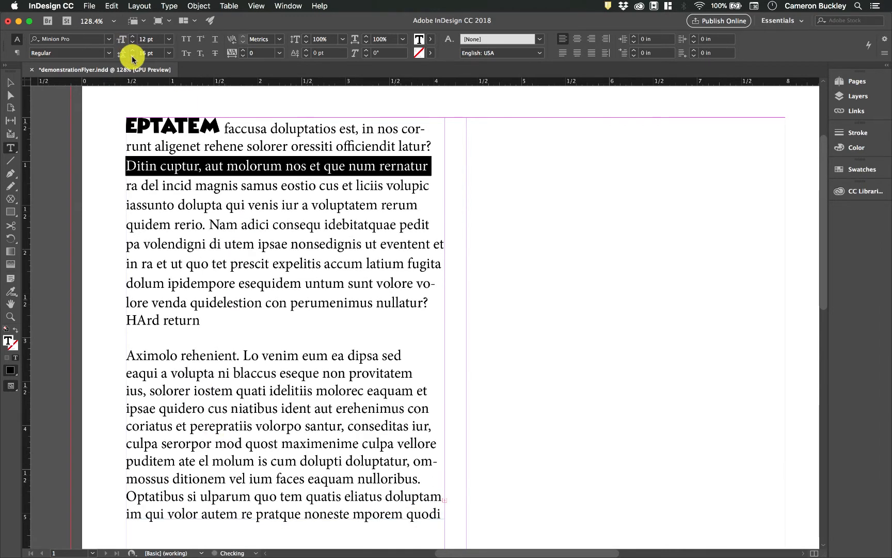
left_click(132, 55)
left_click(132, 55)
left_click(133, 56)
left_click(205, 162)
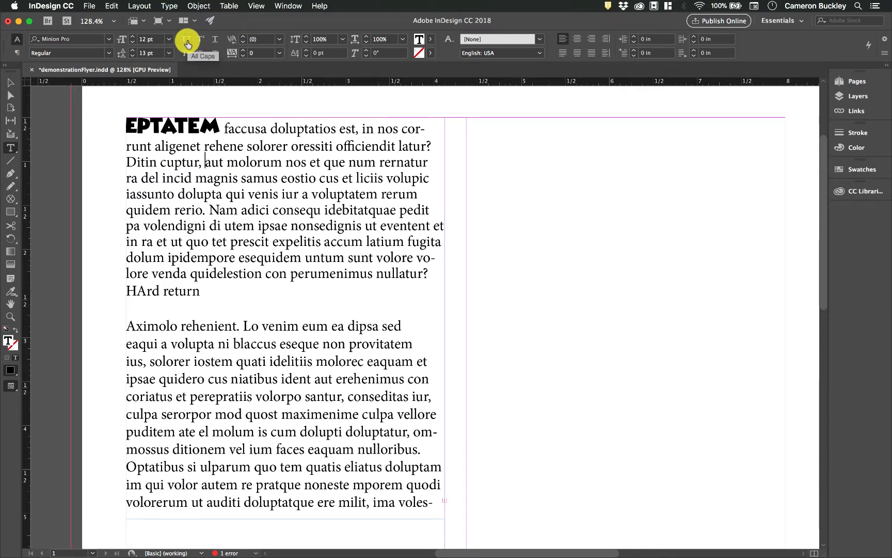
Try All Caps, Small Caps and Underline on the line beginning "in ra et ut quo", switching each one off again.
triple_click(246, 240)
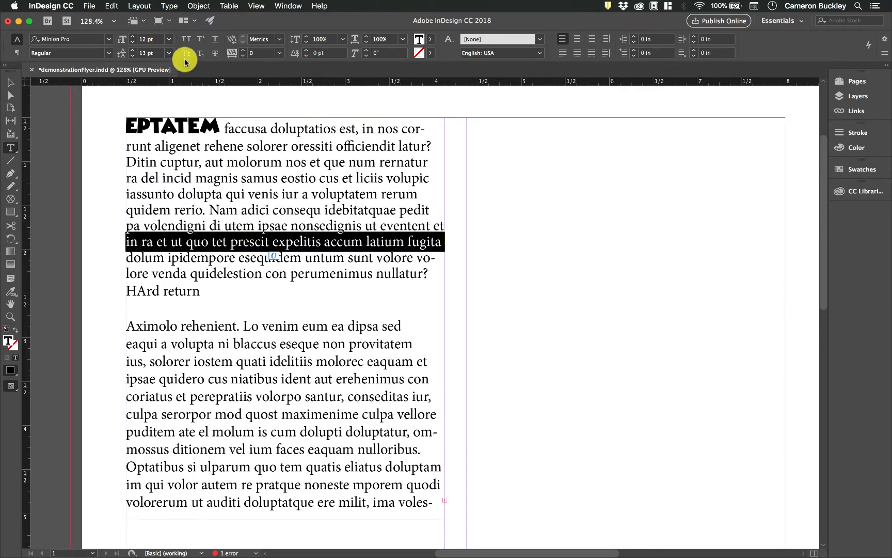
left_click(192, 39)
left_click(191, 39)
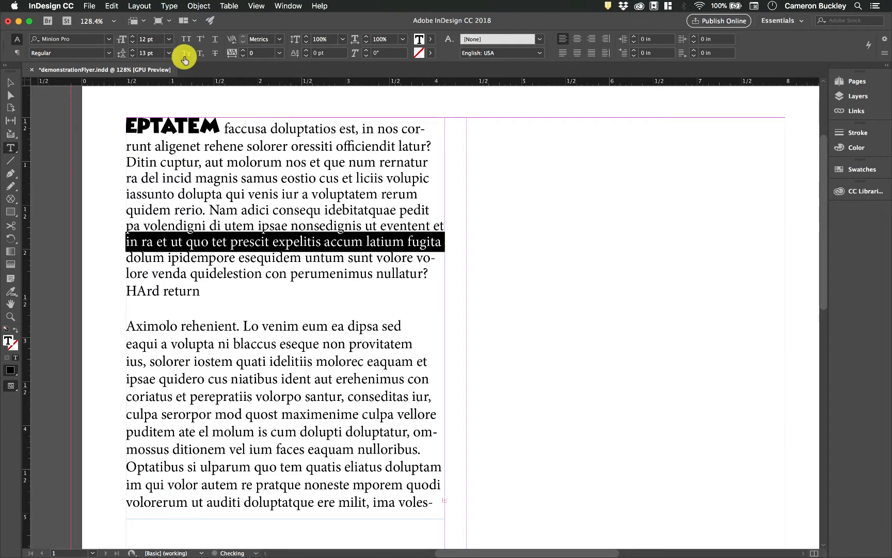
left_click(185, 53)
left_click(185, 54)
left_click(186, 54)
left_click(185, 53)
left_click(185, 52)
left_click(186, 51)
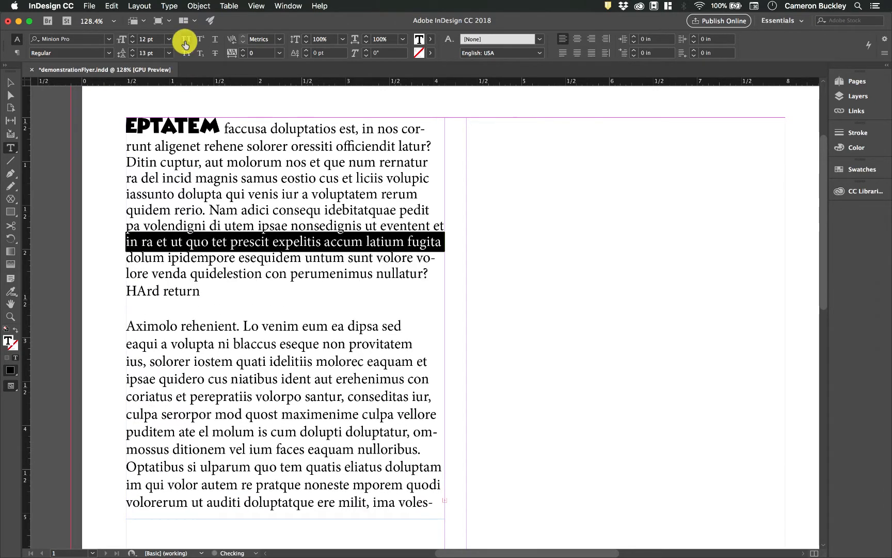
left_click(186, 51)
left_click(186, 52)
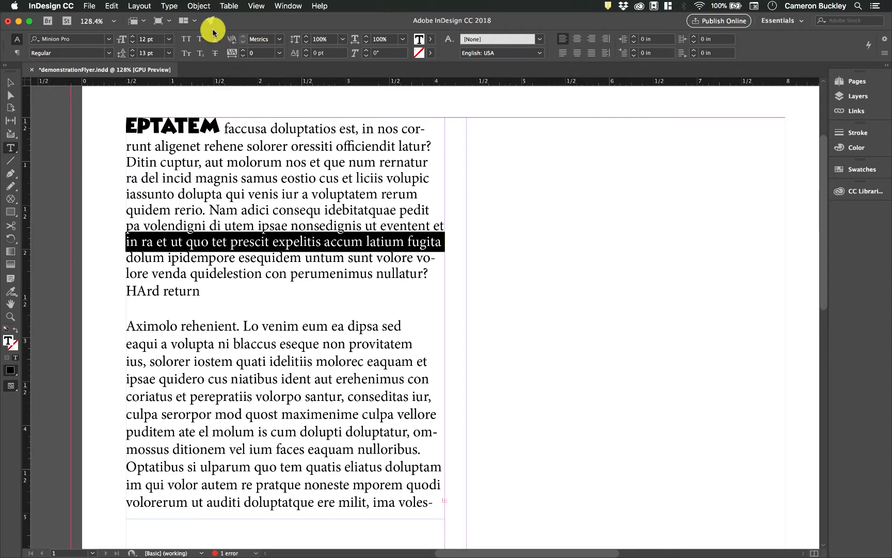
left_click(217, 42)
left_click(219, 40)
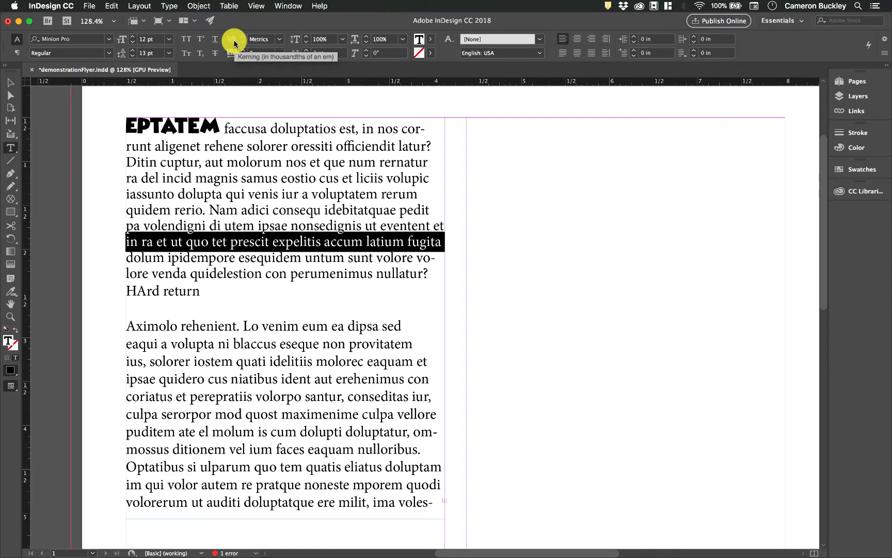
Widen the kerning between the "o" and "l" of "dolupta" to 90.
left_click(227, 197)
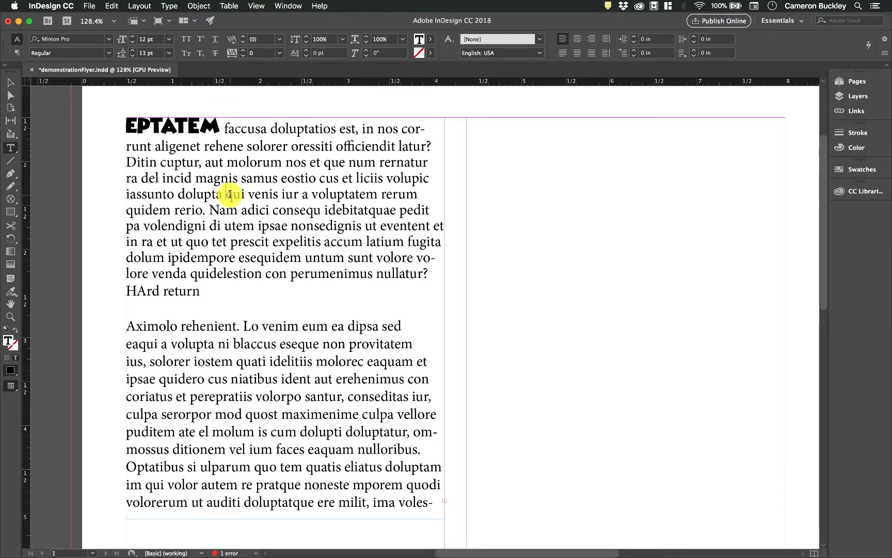
left_click(186, 195)
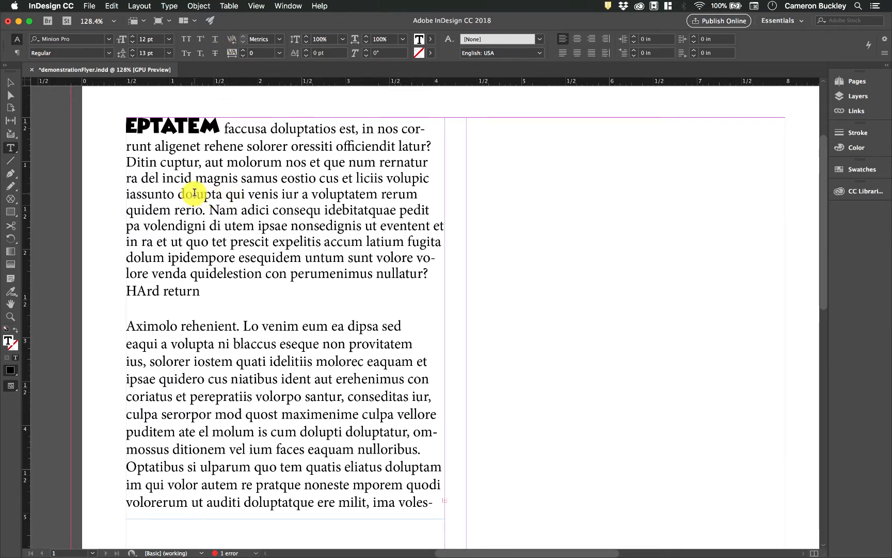
left_click(193, 194)
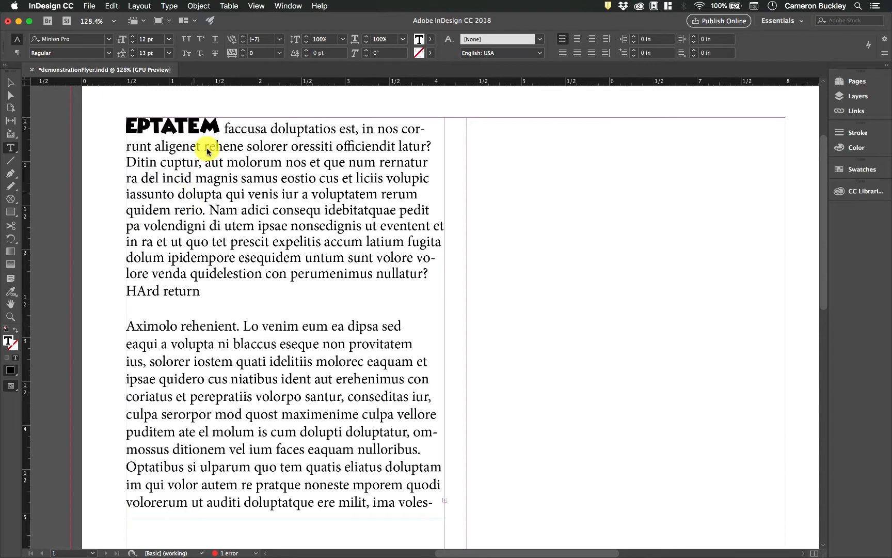
left_click(244, 36)
left_click(243, 36)
left_click(243, 37)
left_click(244, 36)
left_click(243, 37)
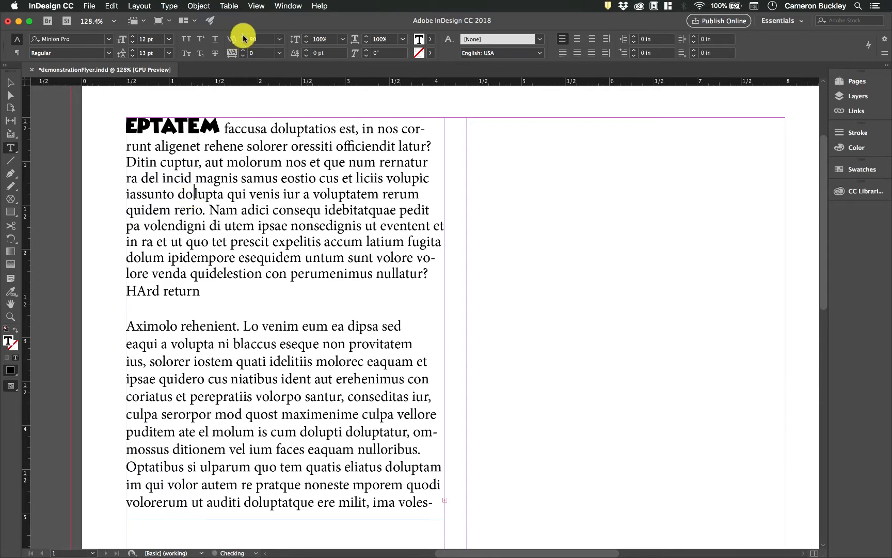
Loosen the tracking of the whole line beginning "iassunto dolupta" to 40.
triple_click(245, 194)
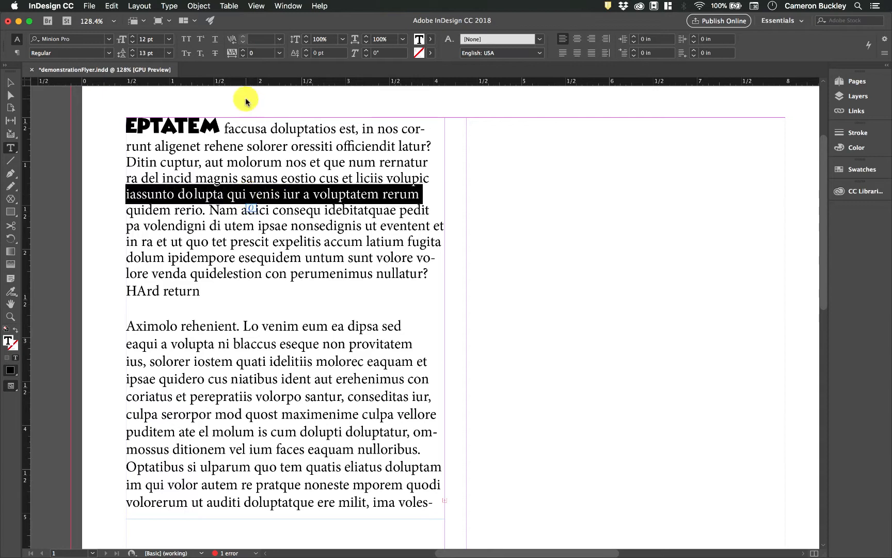
left_click(243, 50)
left_click(243, 50)
left_click(243, 50)
left_click(244, 50)
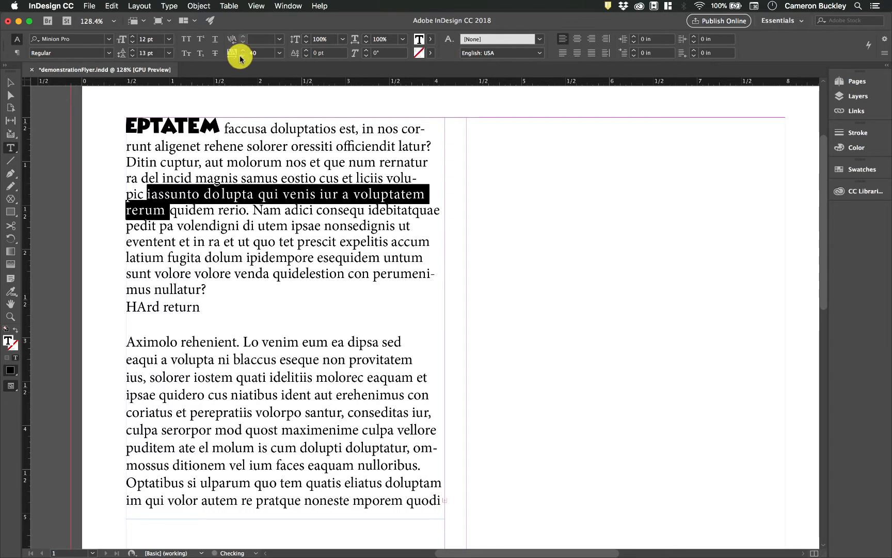
Tighten the tracking of the selected "iassunto dolupta" text to a negative value so the letters crowd together.
left_click(243, 55)
left_click(242, 55)
left_click(242, 55)
left_click(242, 55)
left_click(242, 56)
left_click(242, 55)
left_click(243, 55)
left_click(242, 55)
left_click(242, 55)
left_click(242, 55)
left_click(242, 55)
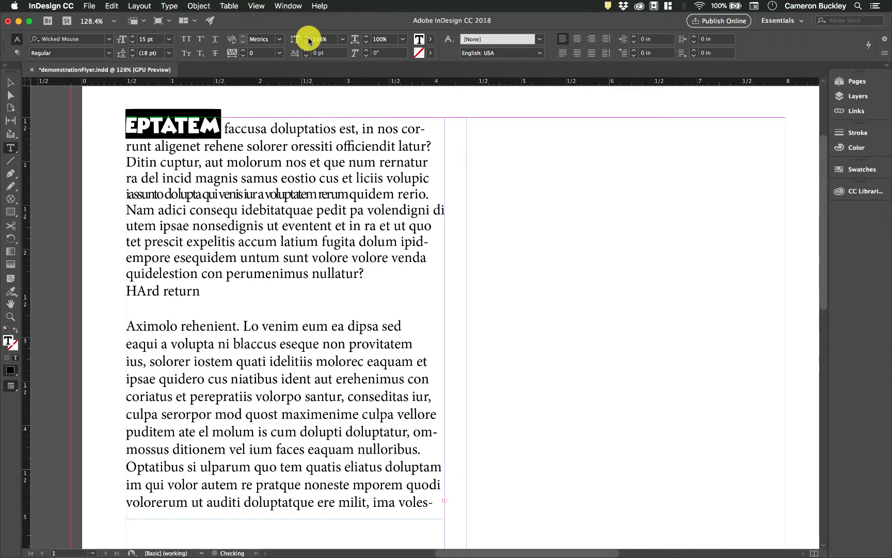
Scale the opening word "Eptatem" to 130% vertically and 130% horizontally.
left_click(308, 38)
left_click(309, 38)
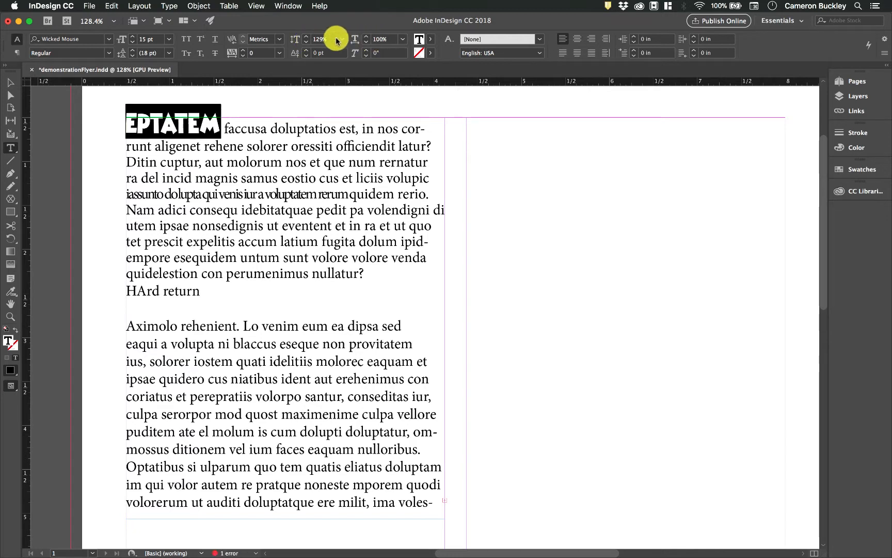
left_click(367, 37)
left_click(367, 37)
left_click(368, 38)
left_click(368, 37)
left_click(368, 37)
left_click(367, 37)
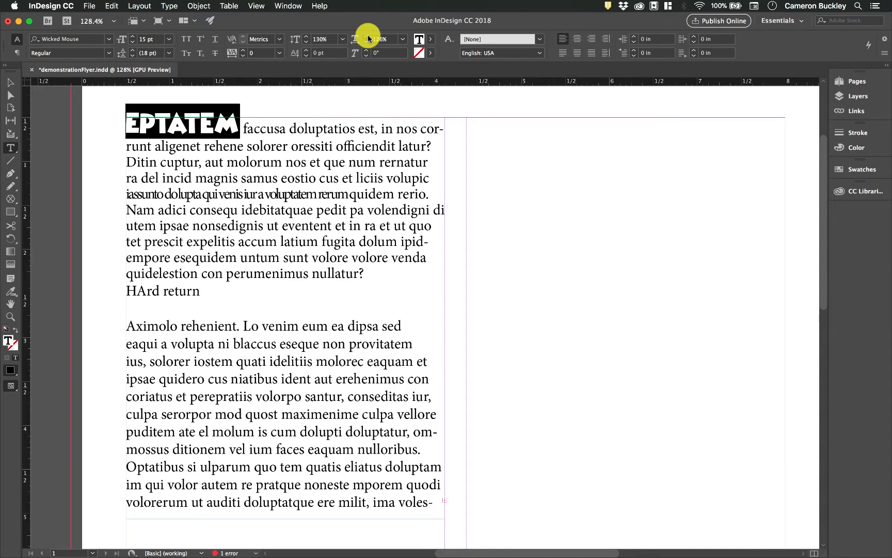
left_click(367, 37)
left_click(367, 37)
left_click(368, 37)
left_click(368, 37)
left_click(368, 37)
left_click(366, 44)
left_click(282, 161)
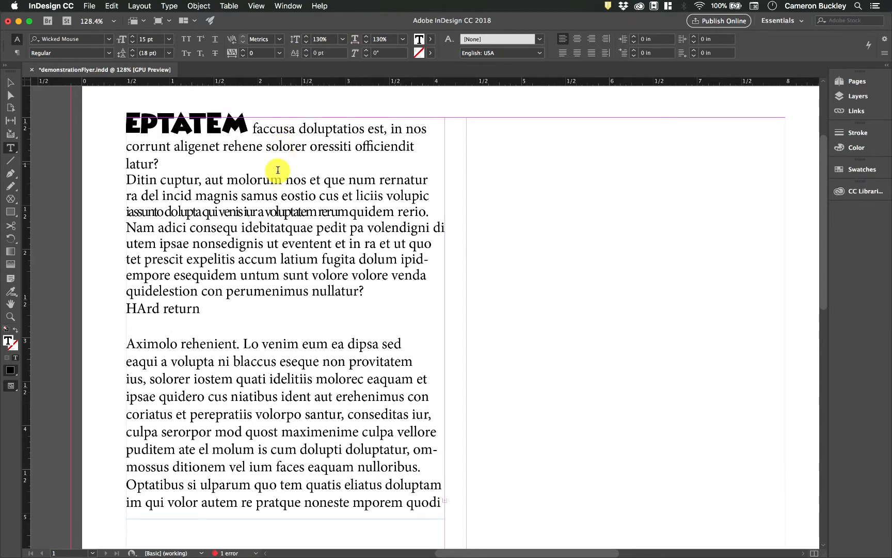
Try raised and lowered baseline shifts on the "Ditin cuptur" line, returning the shift to 0 pt.
triple_click(229, 179)
left_click(305, 50)
left_click(305, 51)
left_click(305, 51)
left_click(305, 51)
left_click(305, 51)
left_click(305, 50)
left_click(305, 56)
left_click(305, 56)
left_click(305, 55)
left_click(306, 55)
left_click(305, 55)
left_click(305, 55)
left_click(306, 50)
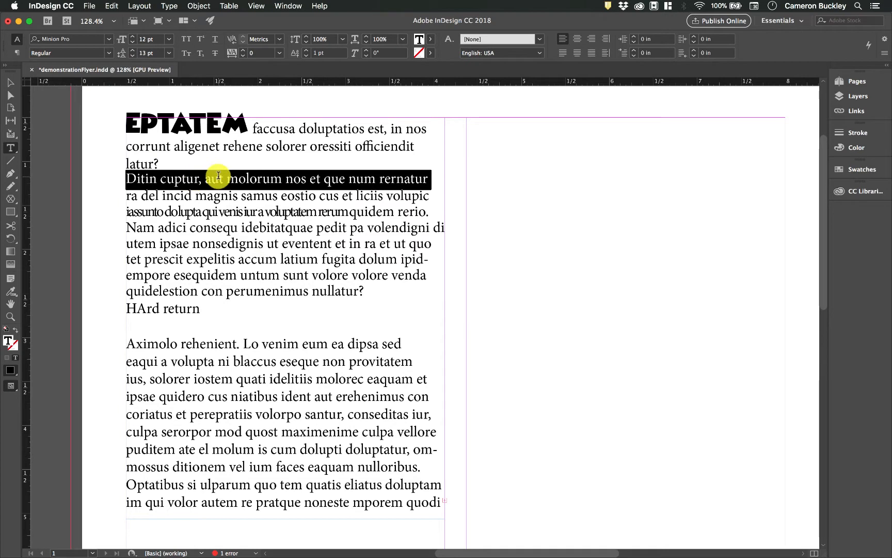
left_click(307, 55)
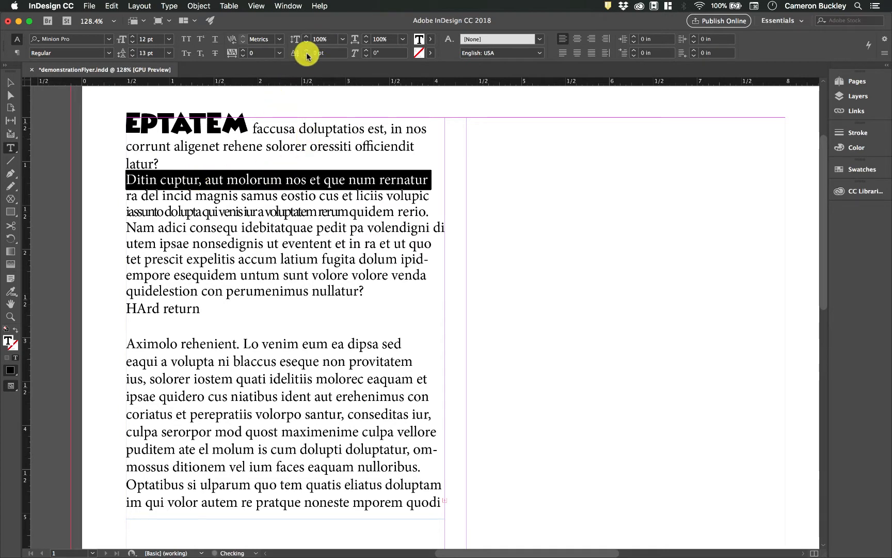
Try a false italic on the selected "Ditin cuptur" line with a 25° skew, resetting the skew to 0°.
left_click(364, 51)
left_click(364, 52)
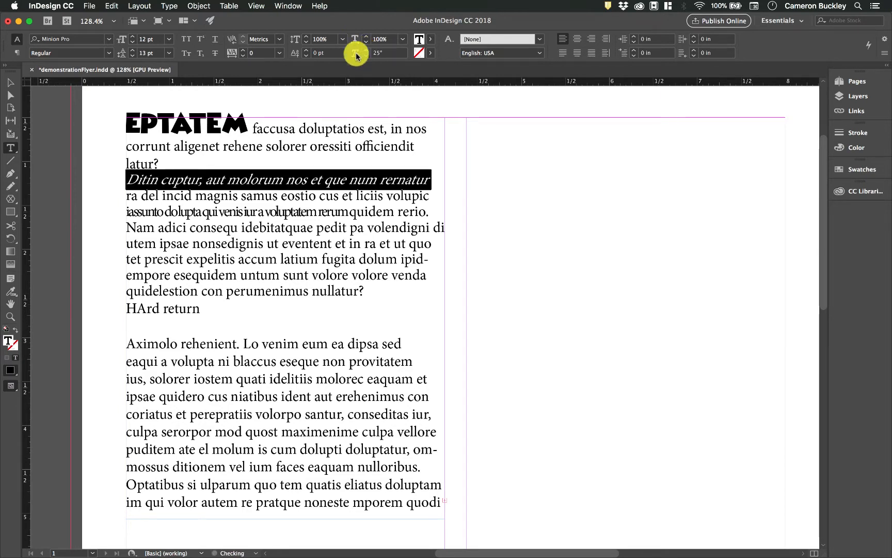
left_click(108, 53)
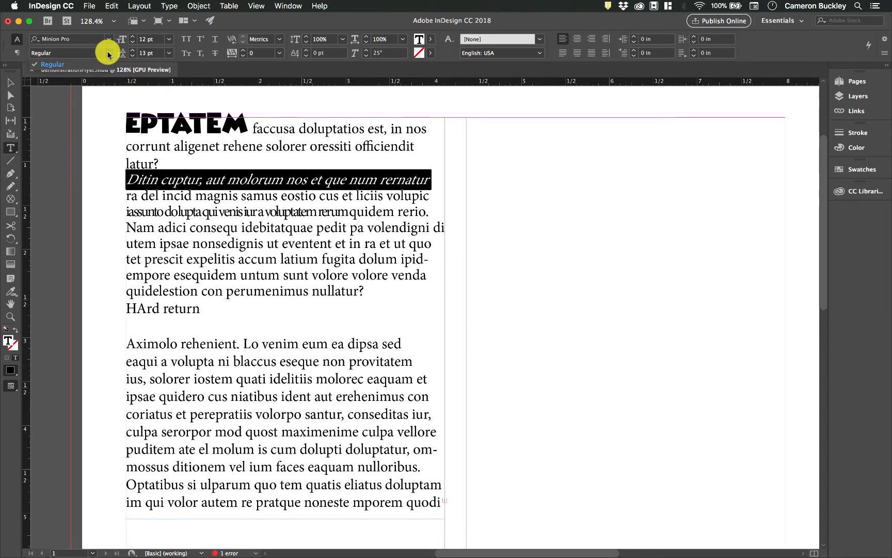
left_click(109, 52)
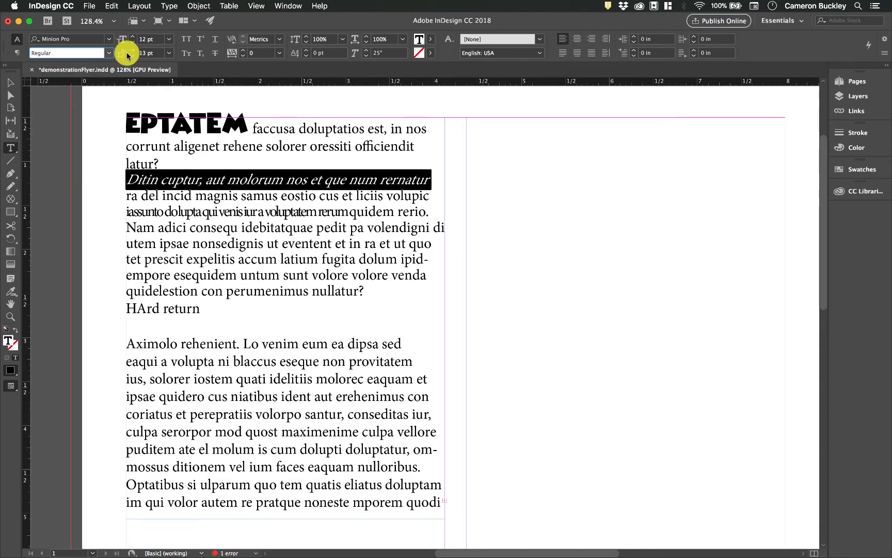
left_click(368, 56)
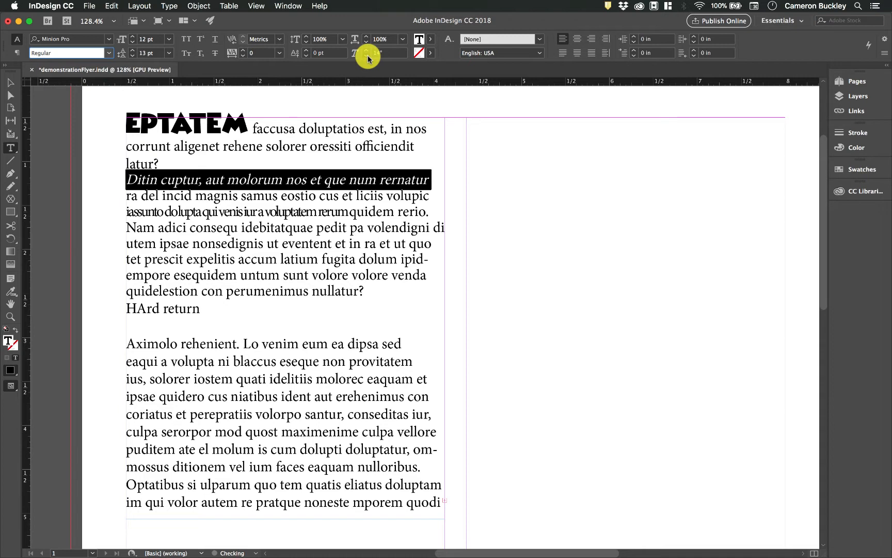
left_click(382, 53)
type("0")
left_click(383, 39)
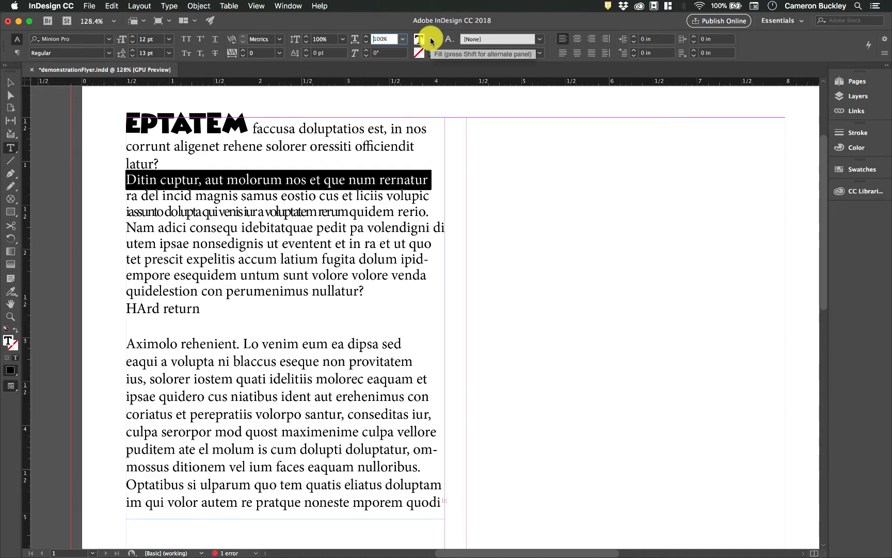
Add a copy of the Black fill swatch to My Library in CC Libraries.
left_click(431, 40)
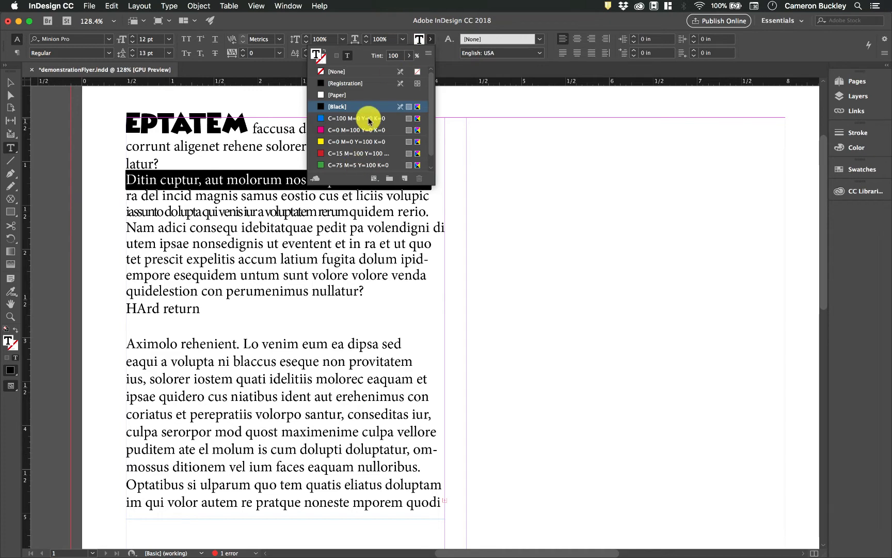
scroll(369, 118, "down", 1)
scroll(369, 119, "up", 1)
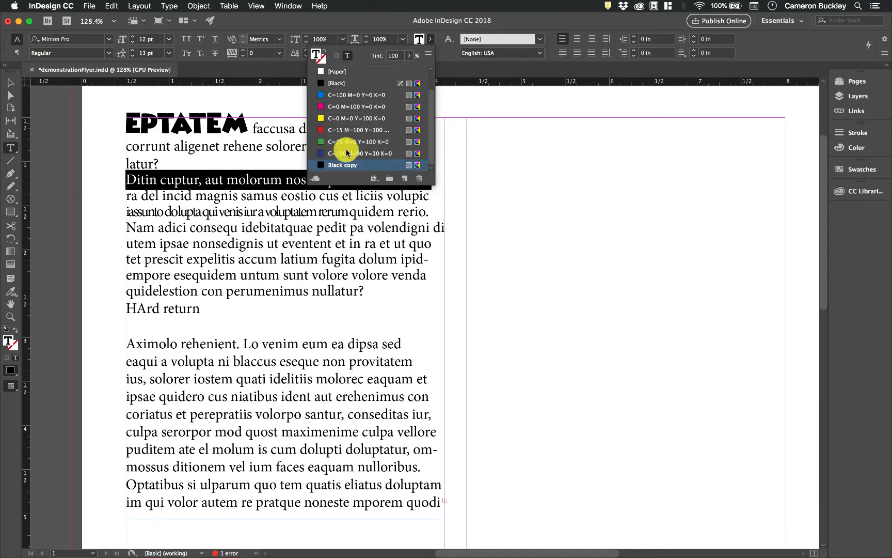
left_click(315, 178)
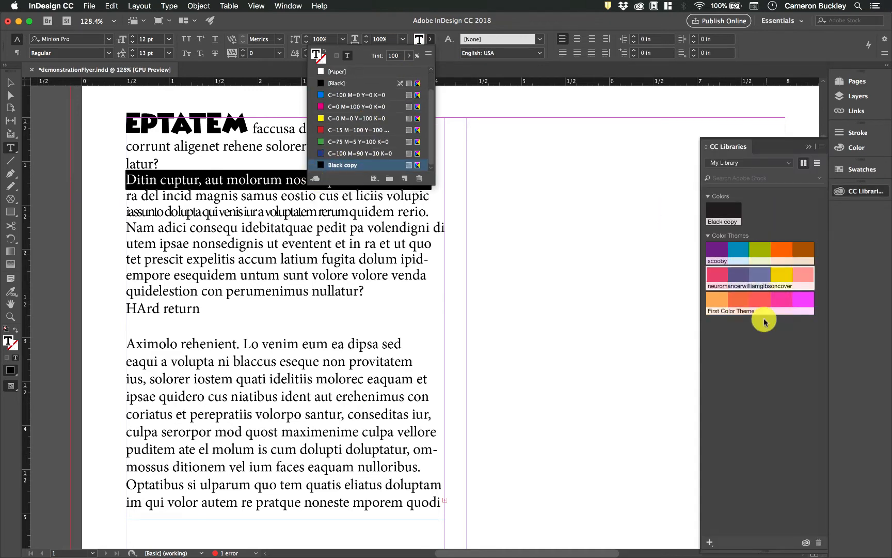
Add First Color Theme from the library to the swatches and fill the "Ditin cuptur" line with its R=255 G=182 B=110 color.
right_click(782, 305)
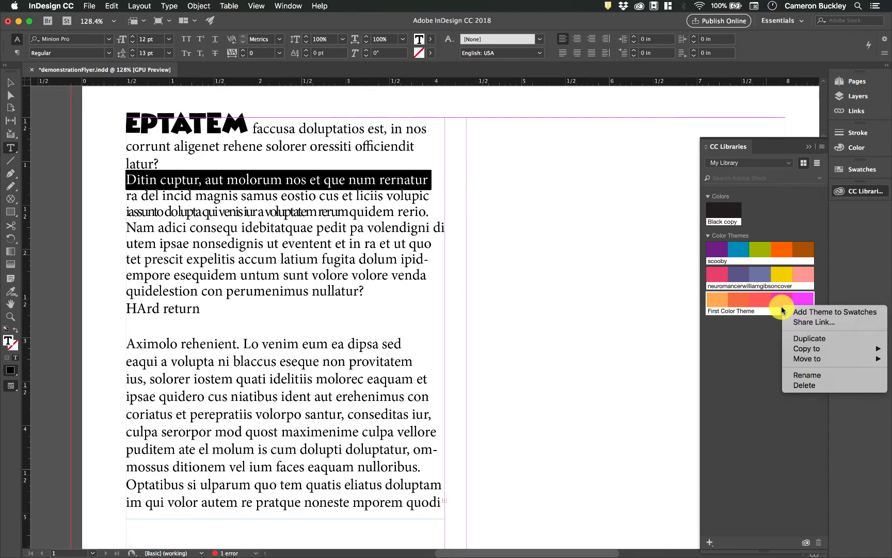
left_click(821, 316)
left_click(436, 41)
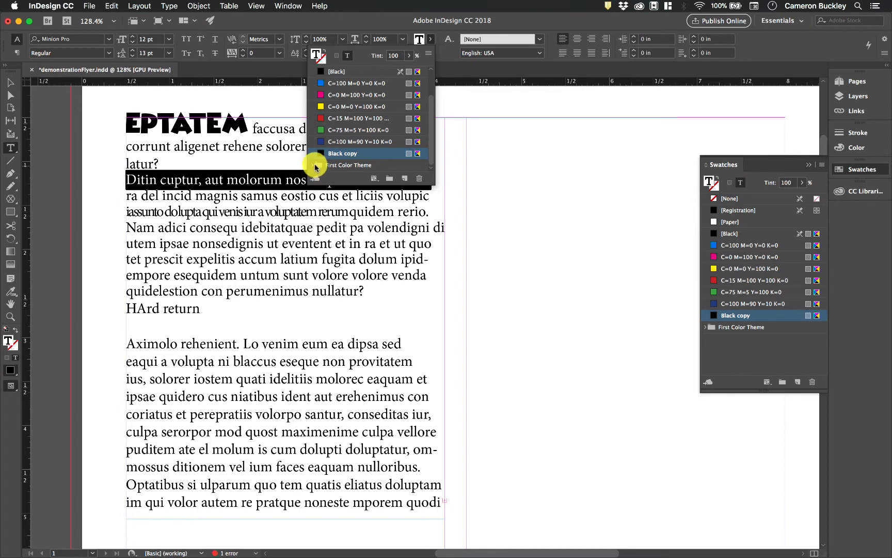
left_click(316, 166)
left_click(355, 113)
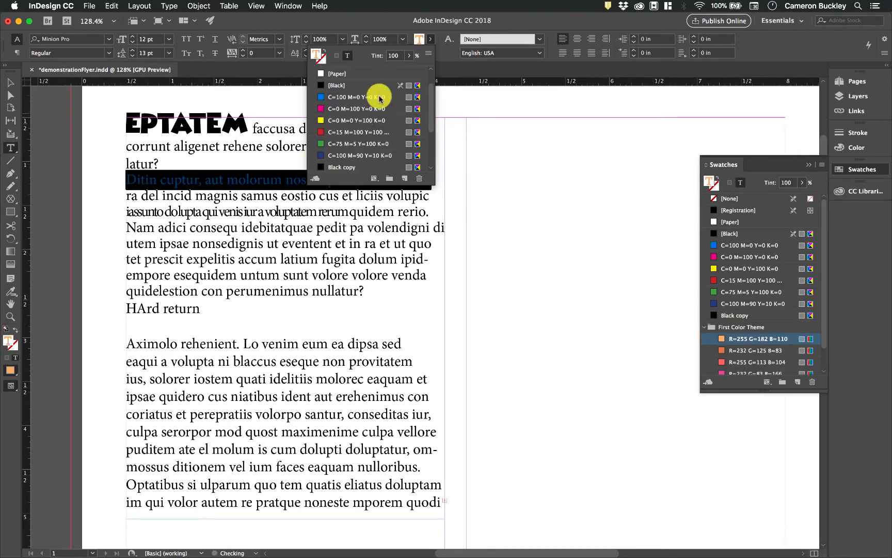
left_click(424, 26)
left_click(365, 184)
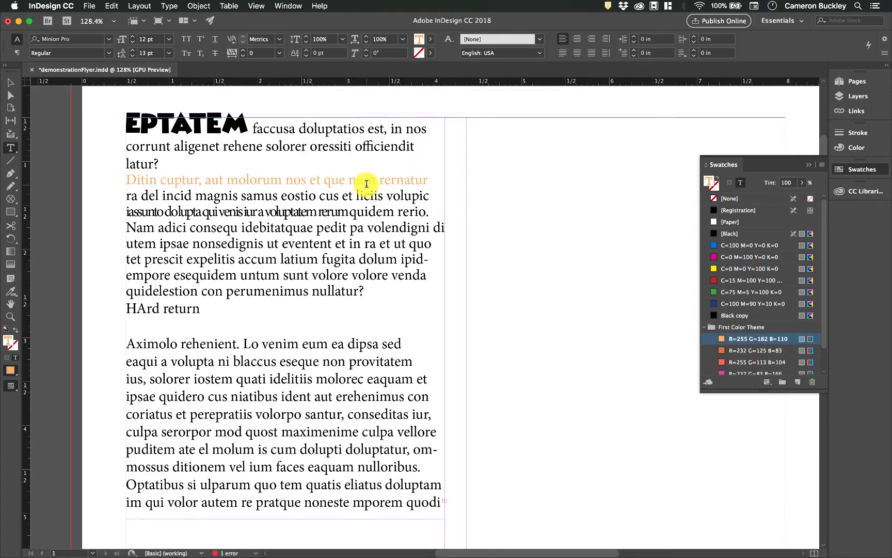
Apply the R=232 G=83 B=166 swatch from First Color Theme as the stroke color of the "Ditin cuptur" line.
triple_click(320, 184)
left_click(326, 180)
triple_click(331, 179)
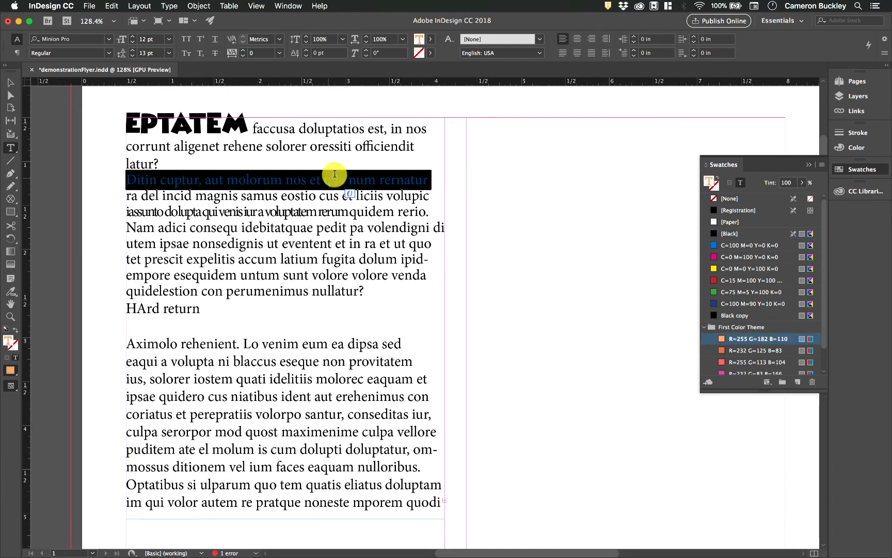
left_click(426, 55)
scroll(373, 139, "down", 2)
left_click(312, 179)
double_click(345, 167)
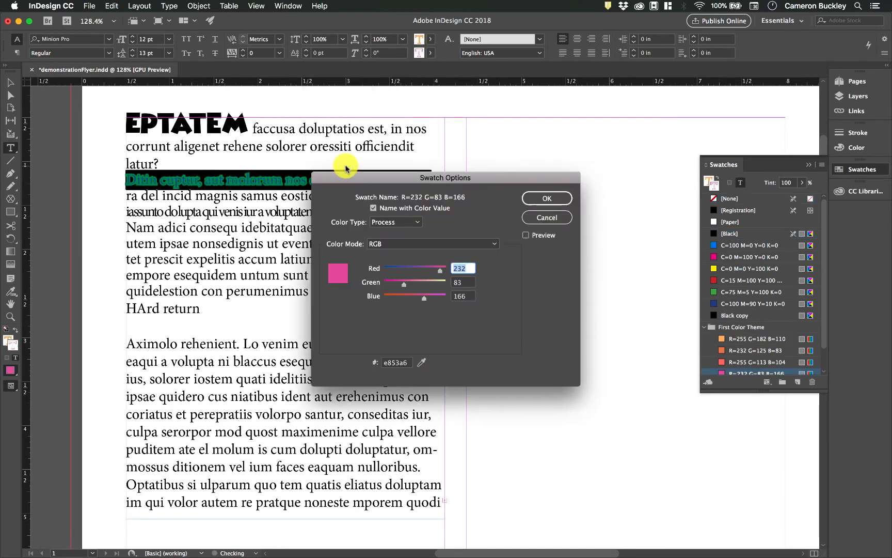
left_click(547, 198)
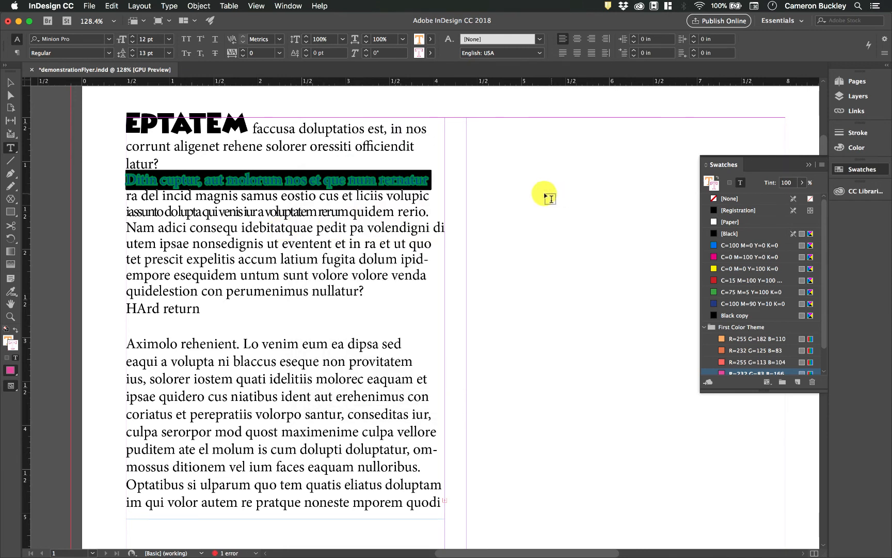
left_click(396, 204)
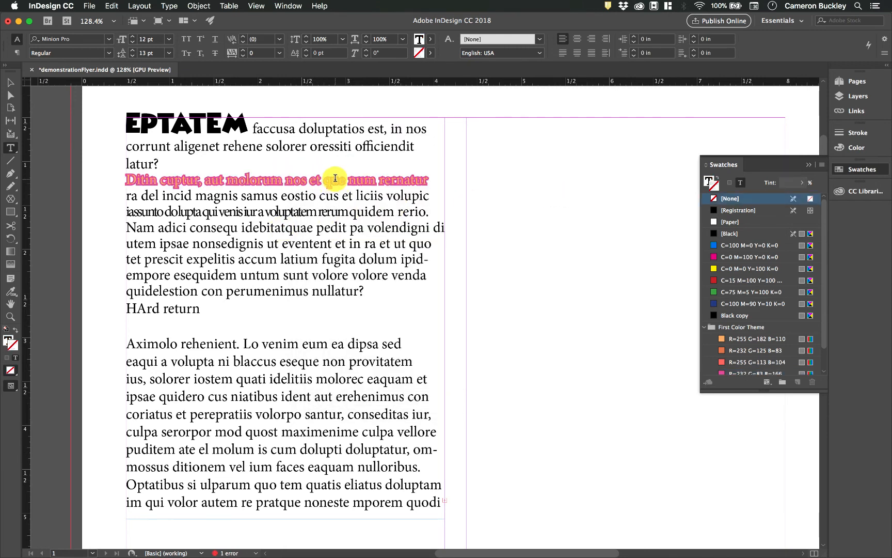